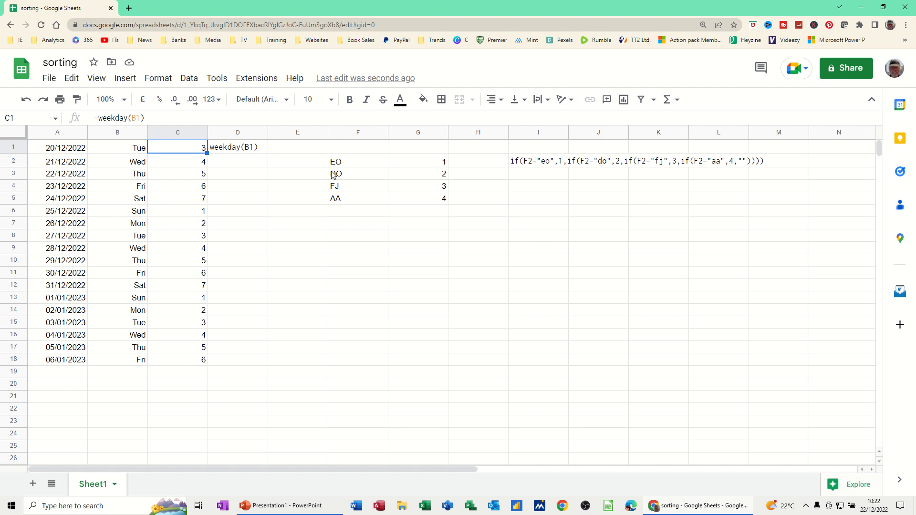
Examine the date in A1, the linked day name in B1 and the WEEKDAY formula in C1.
click(63, 153)
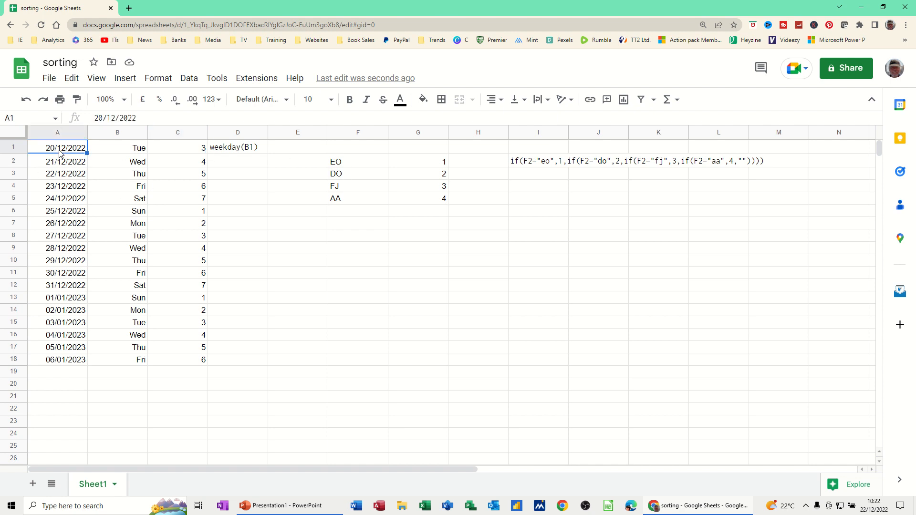
click(105, 149)
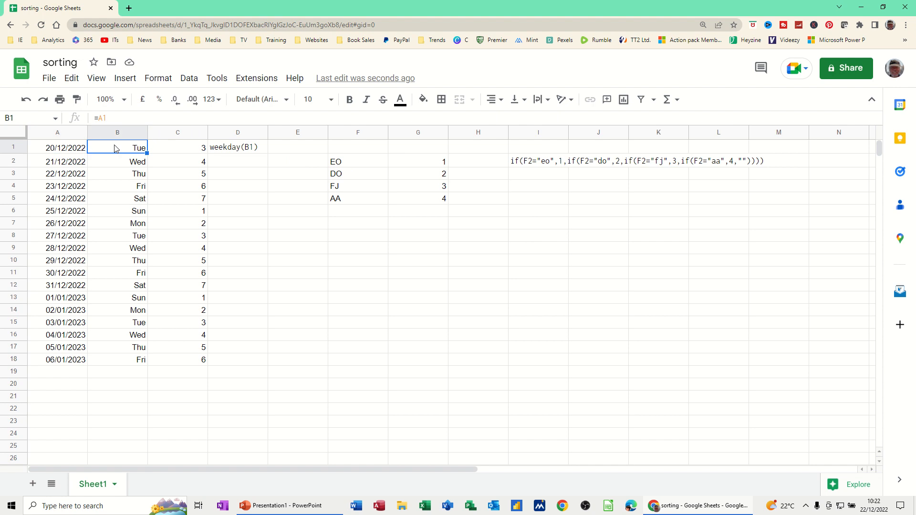
click(177, 150)
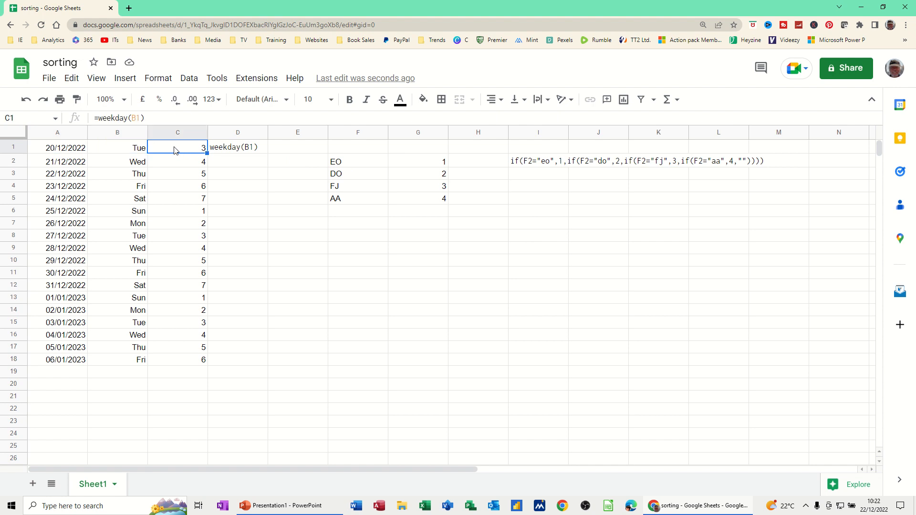
click(77, 154)
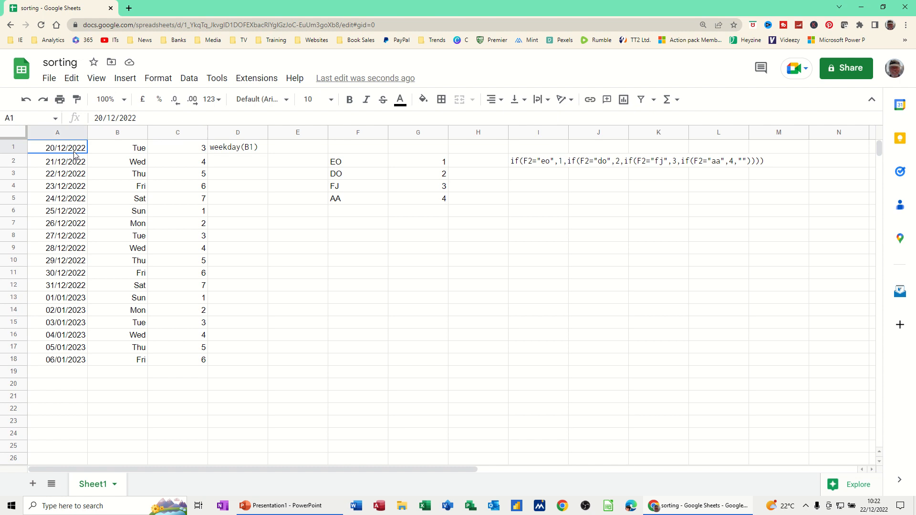
click(122, 152)
click(172, 152)
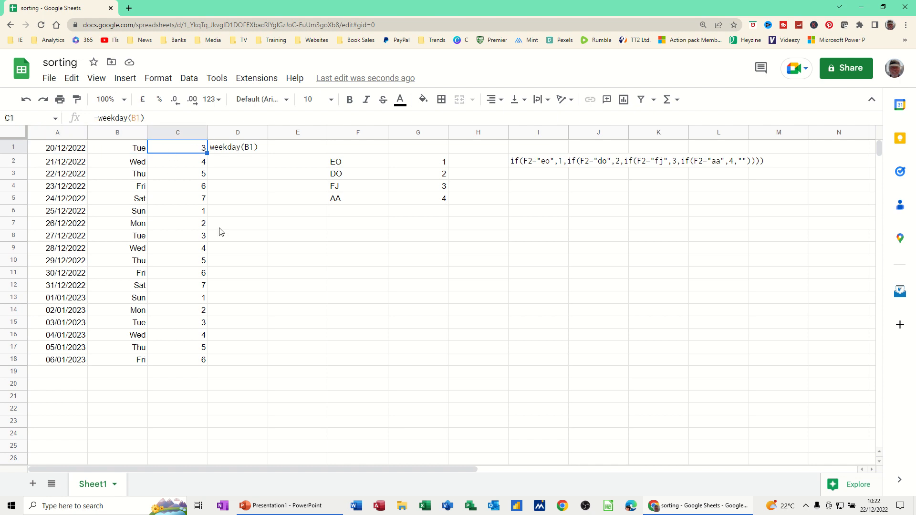
Enter today's date, 22/12/2022, in E8 and fill consecutive dates down through E15.
click(312, 240)
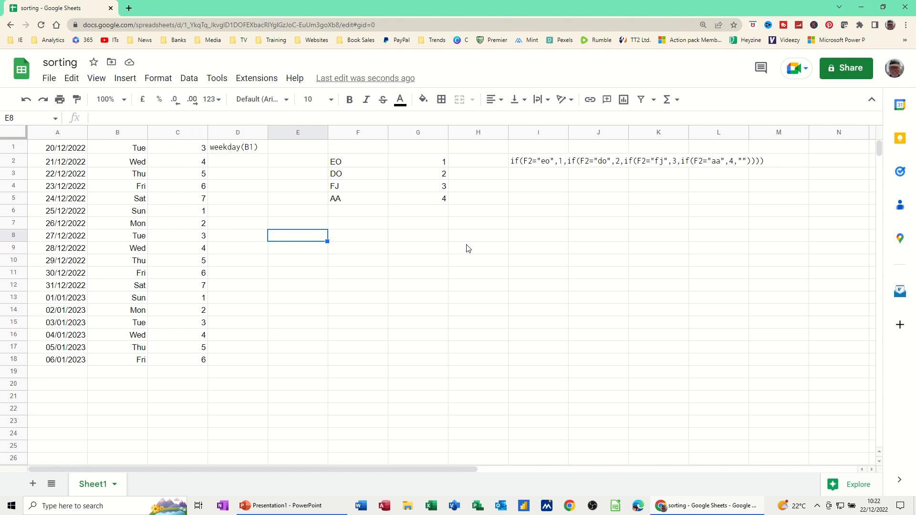
key(ctrl+semicolon)
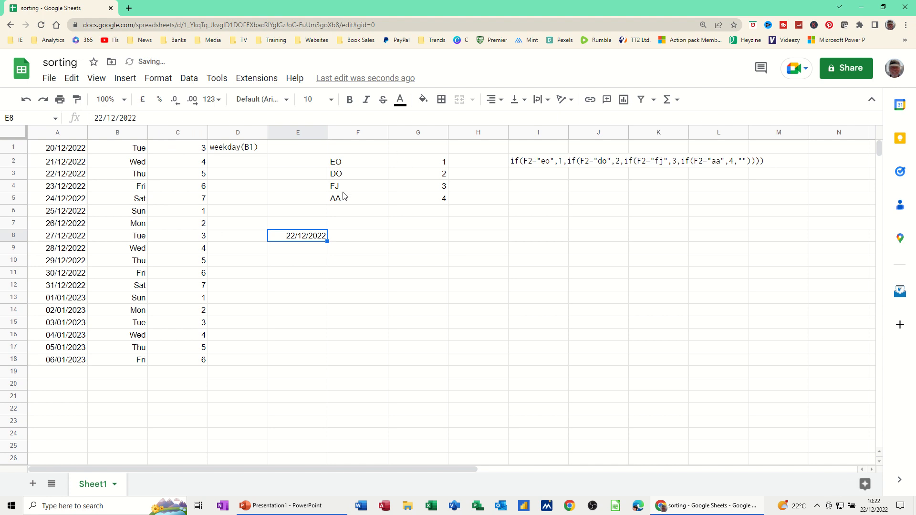
drag(326, 241, 325, 319)
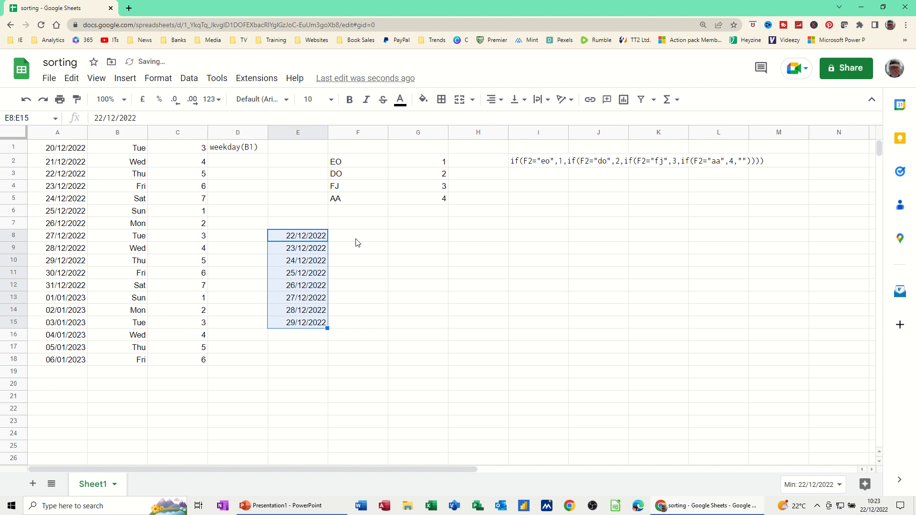
Enter =E8 in F8 and accept the suggested auto-fill to link F9:F15 to the adjacent dates.
click(354, 240)
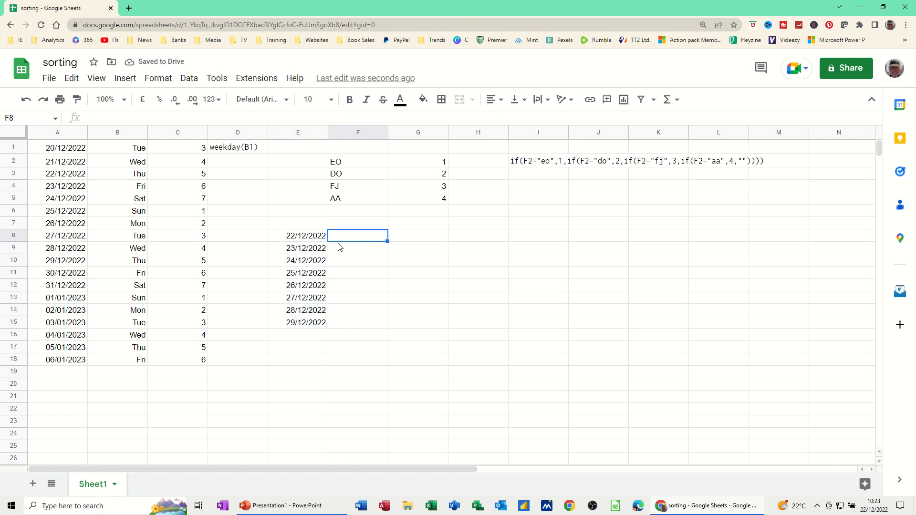
text(=)
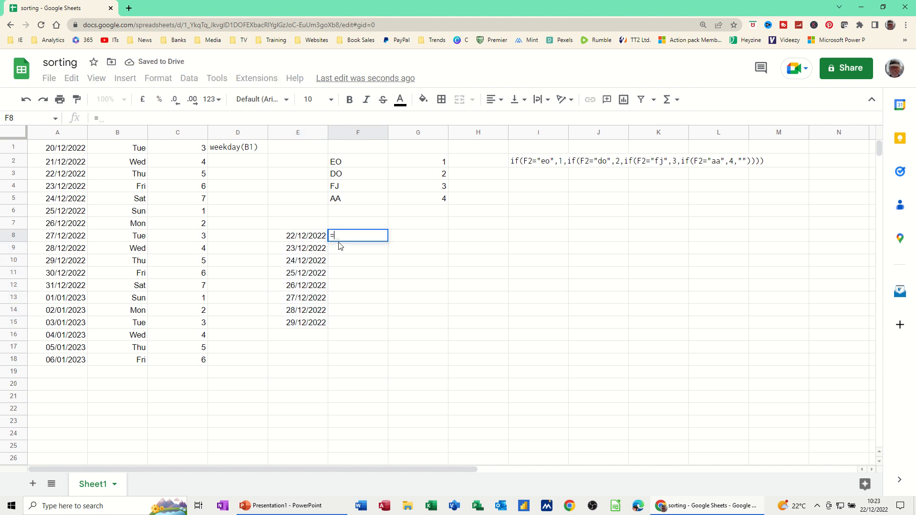
click(317, 239)
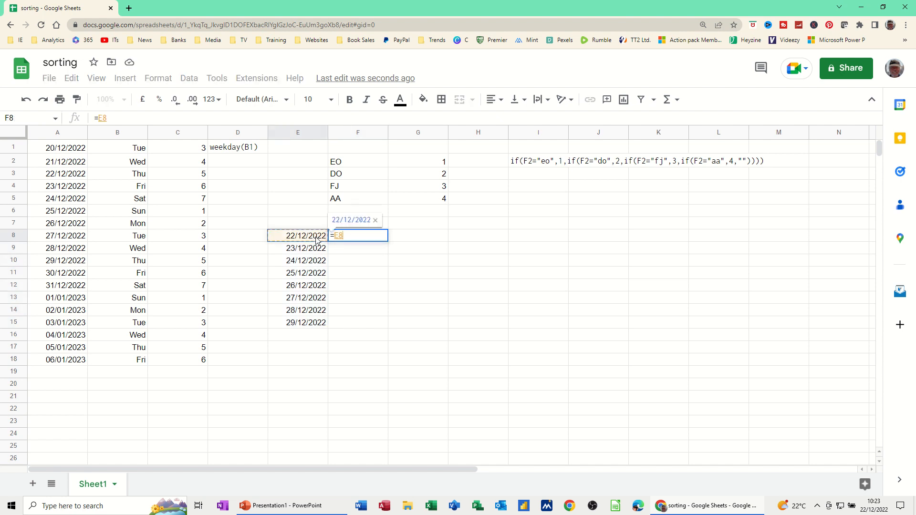
key(Return)
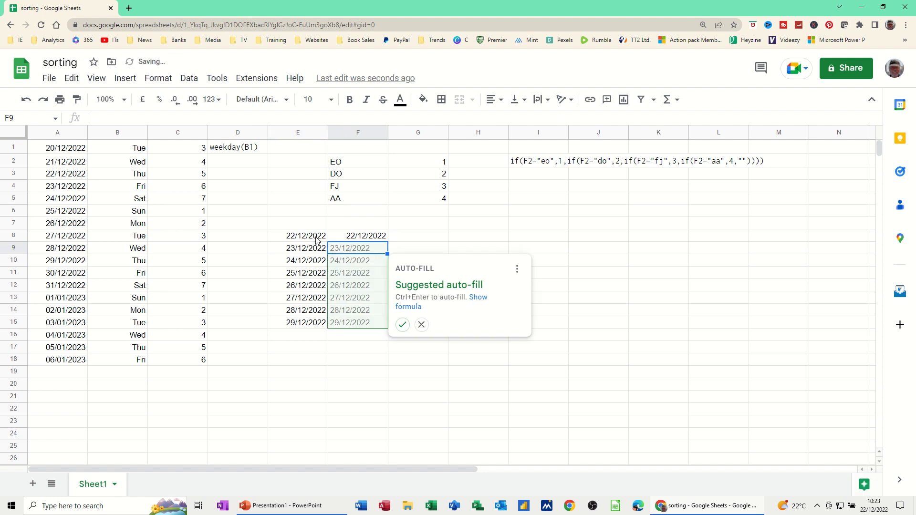
click(403, 325)
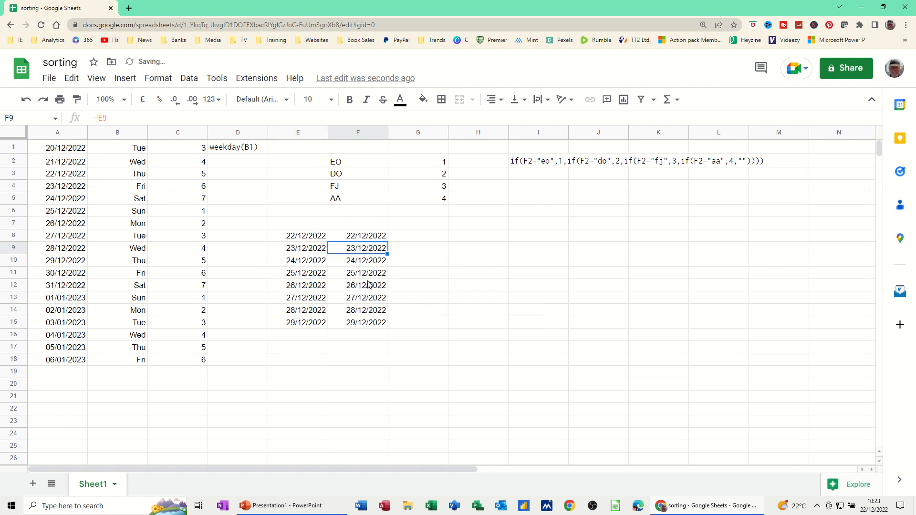
Format F8:F15 with the custom date format Day (Tue), so the cells show abbreviated day names.
click(356, 238)
drag(356, 239, 365, 324)
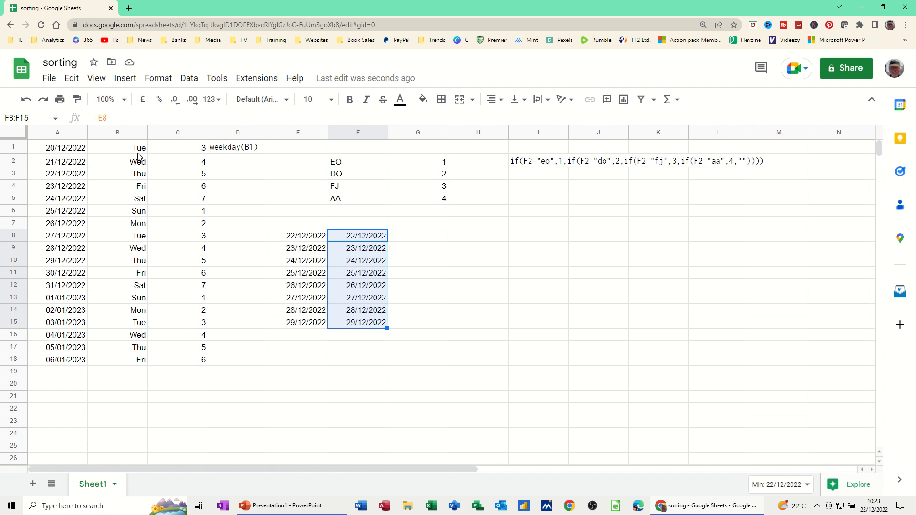
click(161, 80)
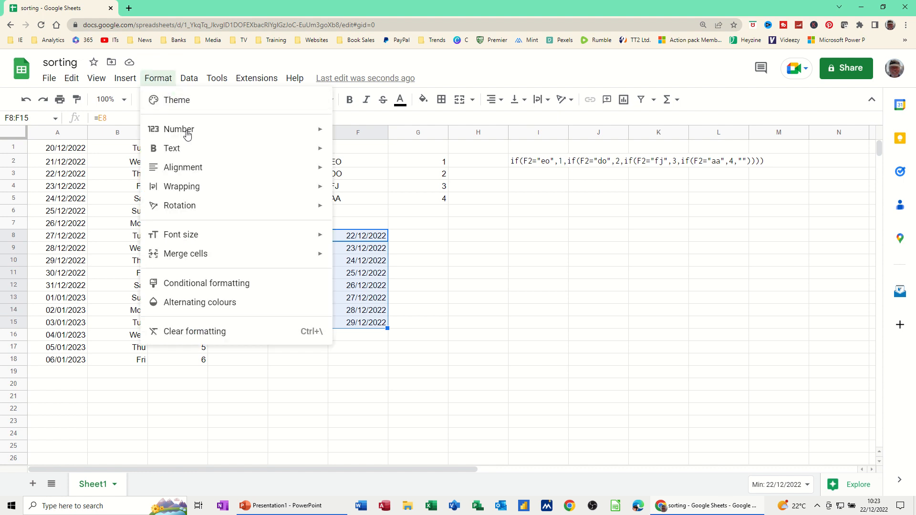
mouse_move(213, 133)
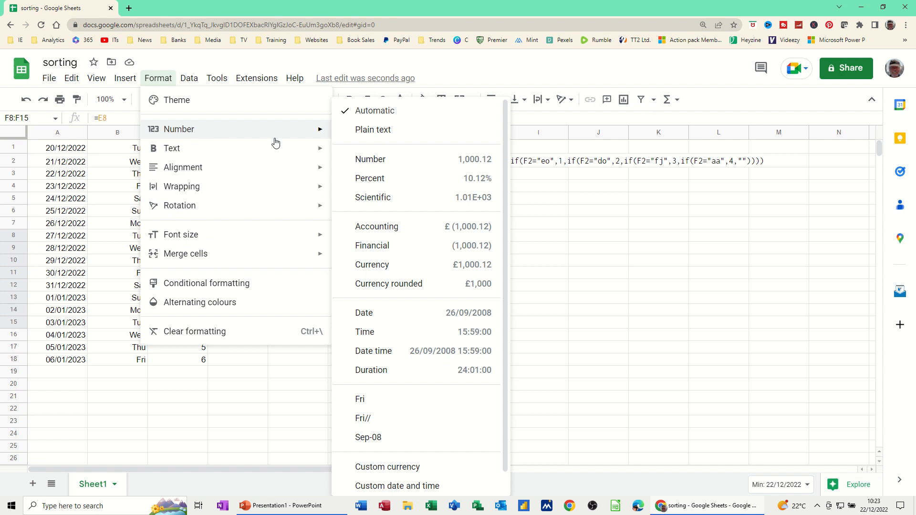
scroll(434, 288, down, 1)
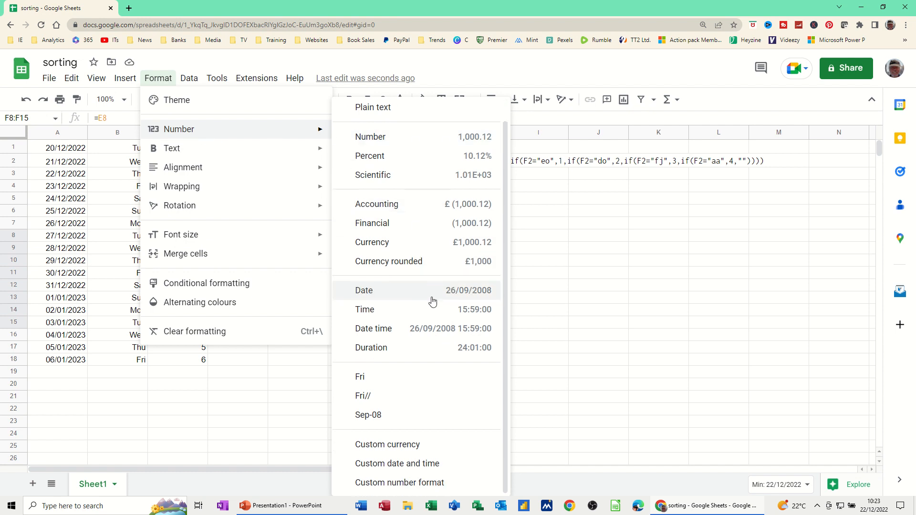
click(391, 465)
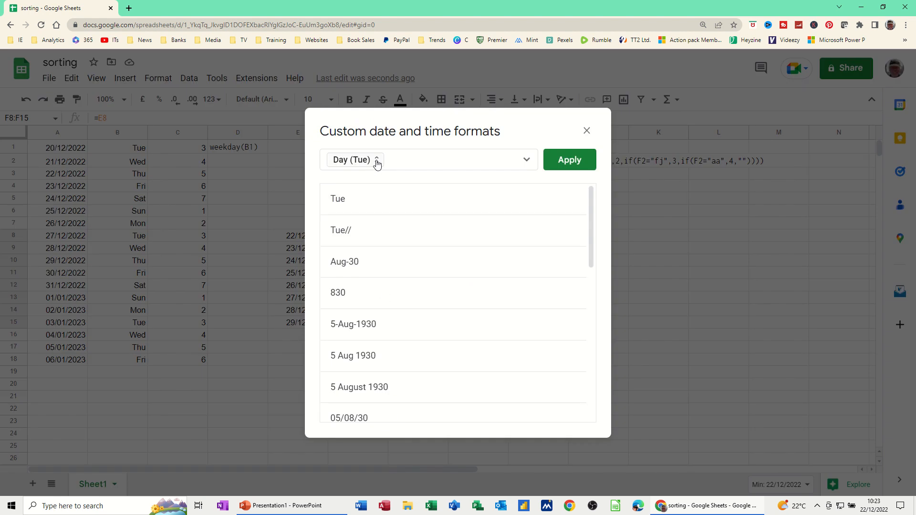
click(526, 161)
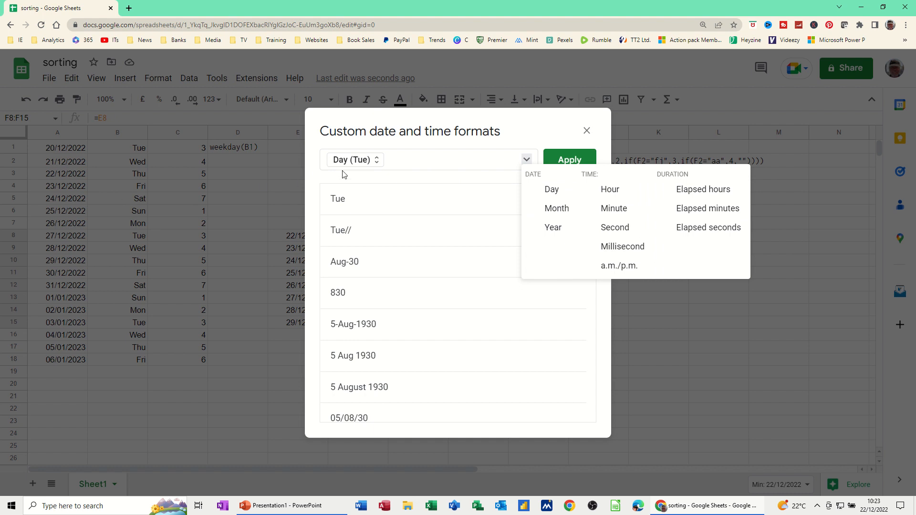
click(373, 166)
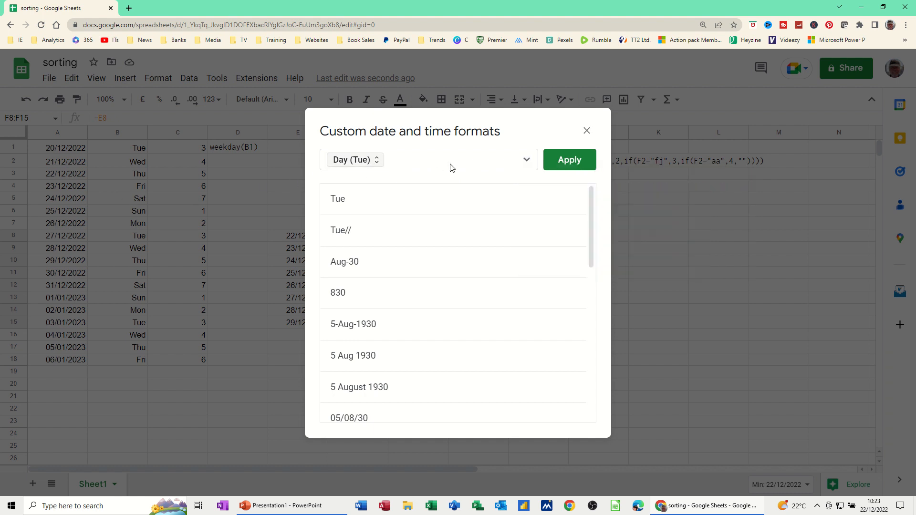
click(560, 163)
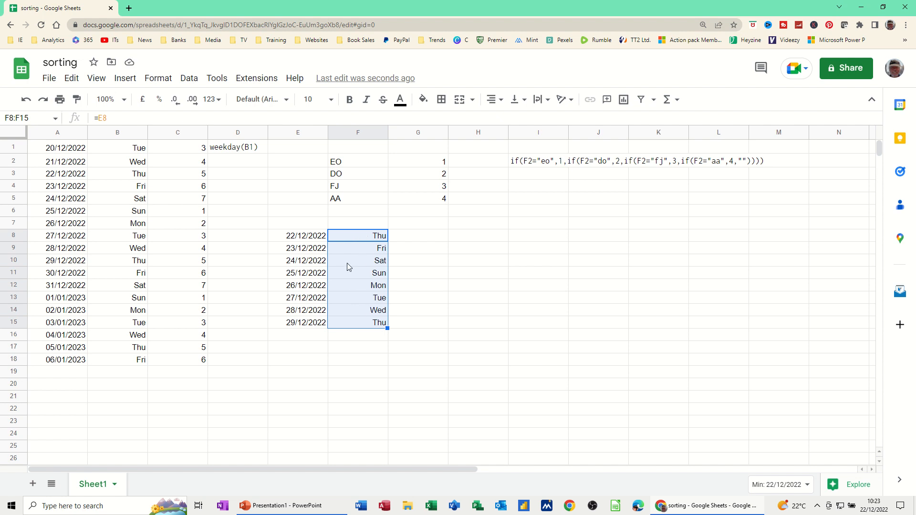
Add the headings Date, Day and WeekDay in E7, F7 and G7.
click(300, 224)
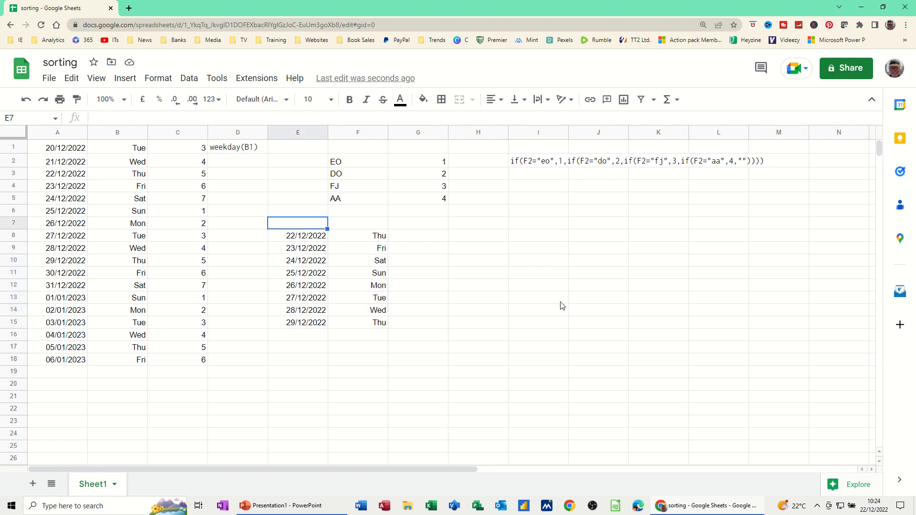
text(Date)
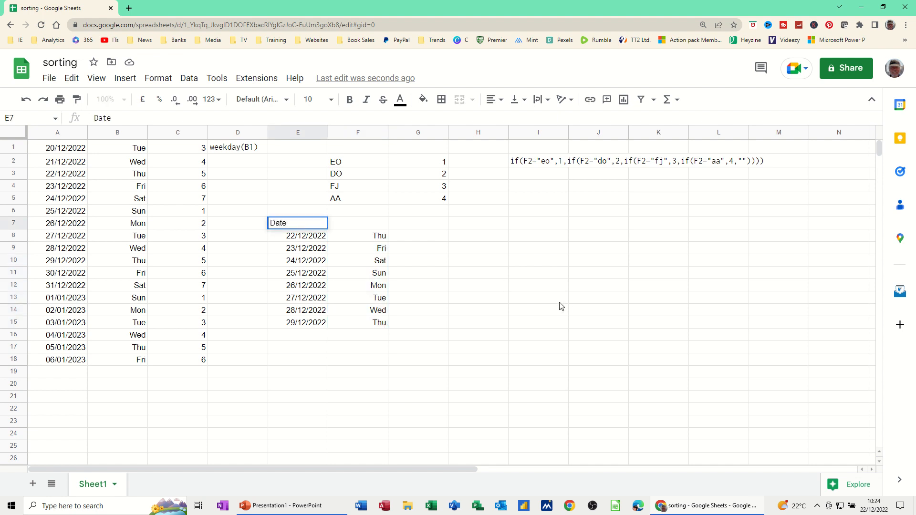
click(367, 224)
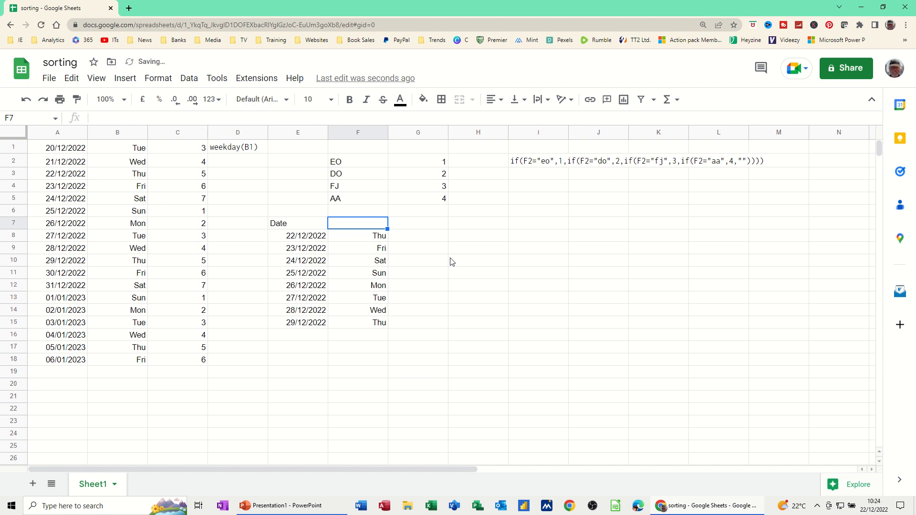
text(Day)
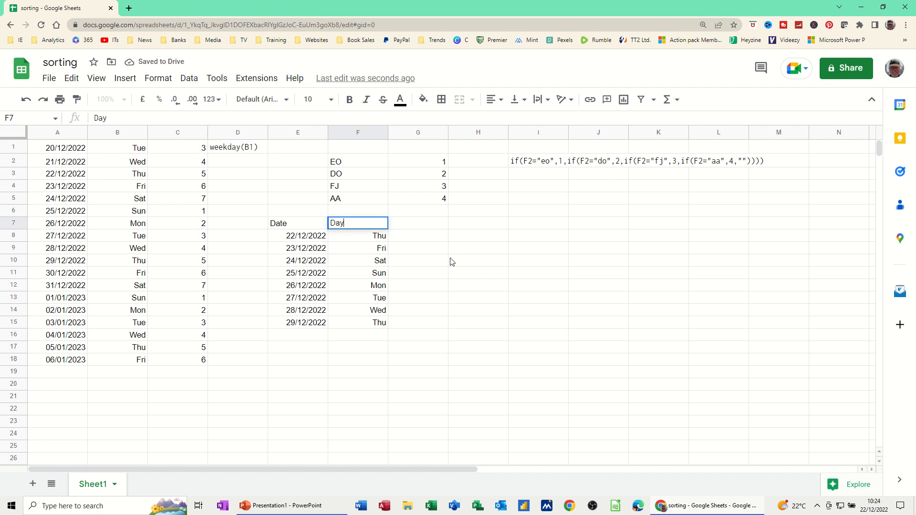
click(407, 225)
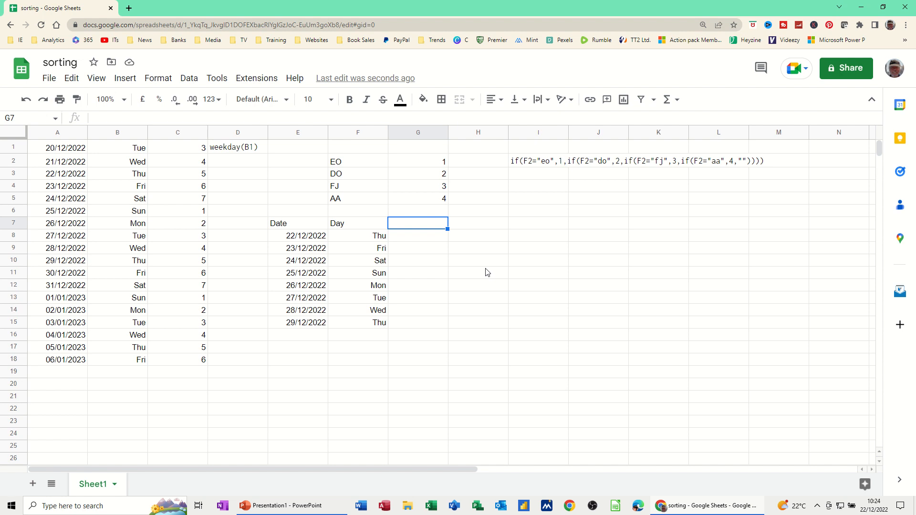
text(Week)
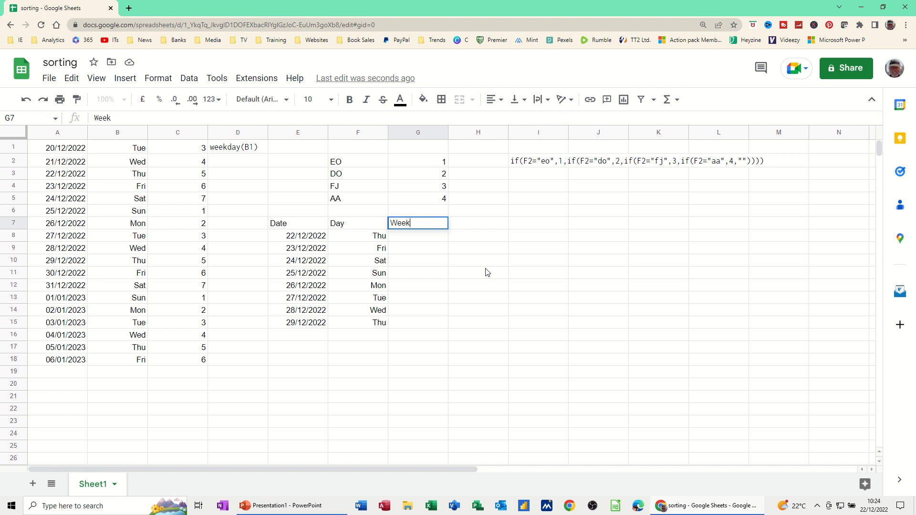
text(Day)
Enter =weekday(F8) in G8 and accept the suggested auto-fill for the formula through G15.
click(411, 237)
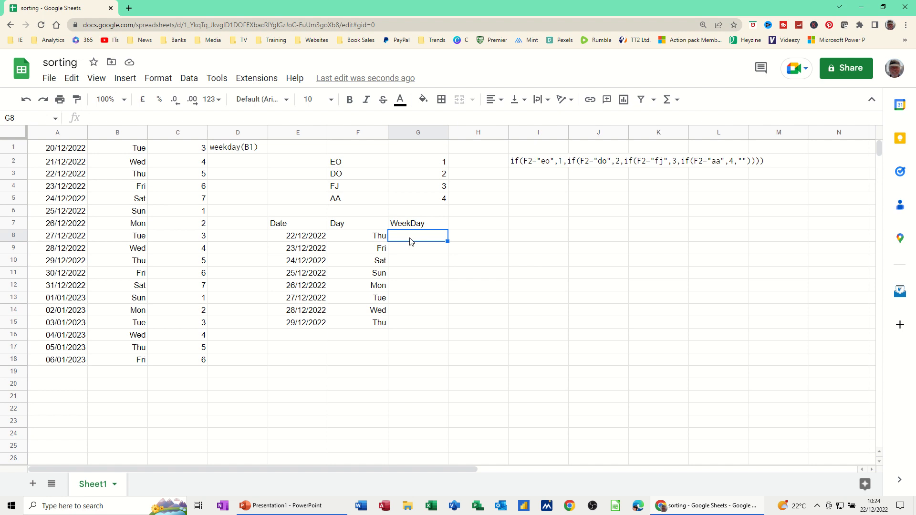
text(=weekday()
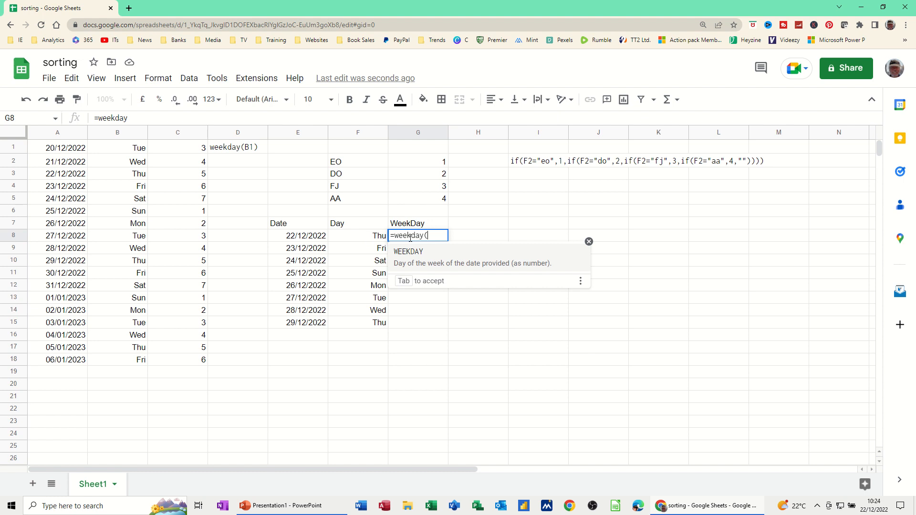
click(375, 240)
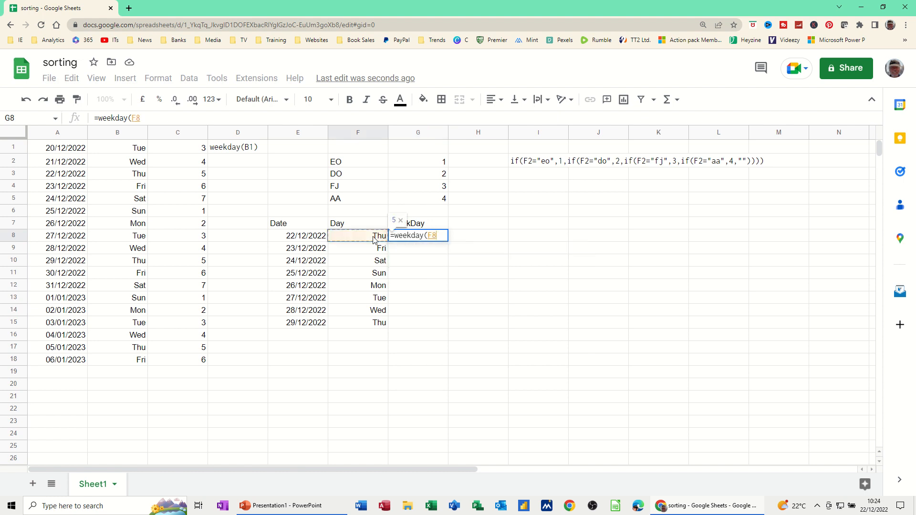
key(Return)
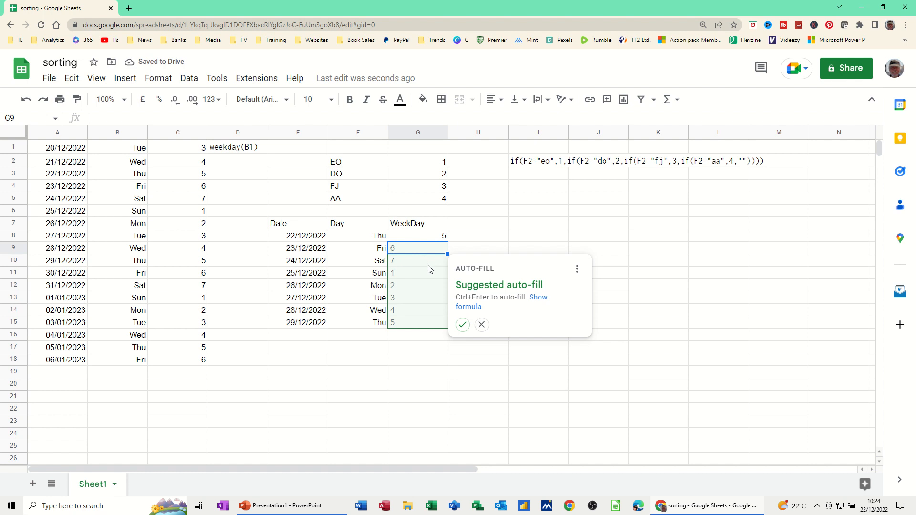
key(ctrl+Return)
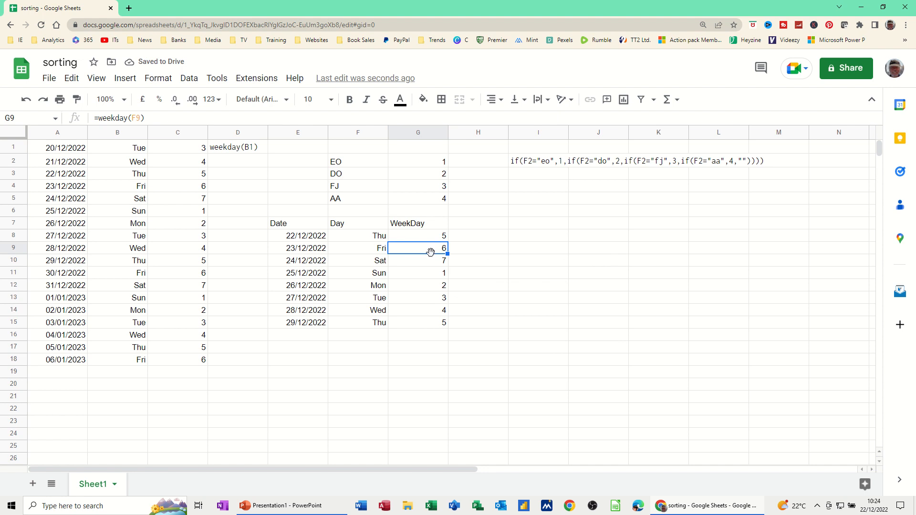
Sort the table E7:G15 by the WeekDay column from A to Z, treating the first row as a header.
drag(293, 228, 433, 325)
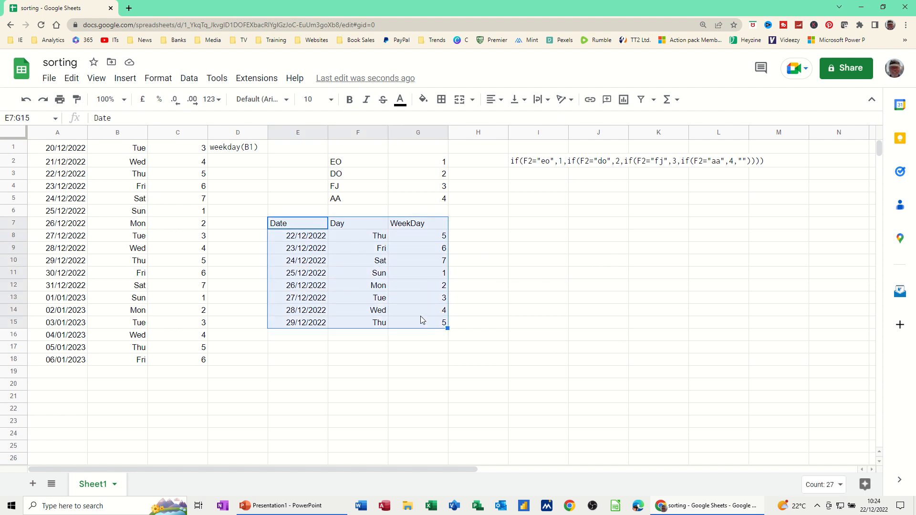
click(189, 78)
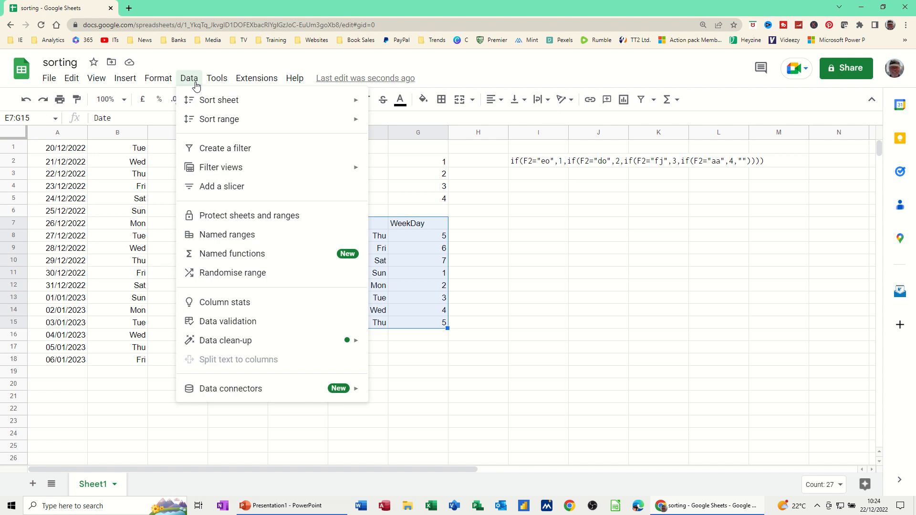
mouse_move(222, 117)
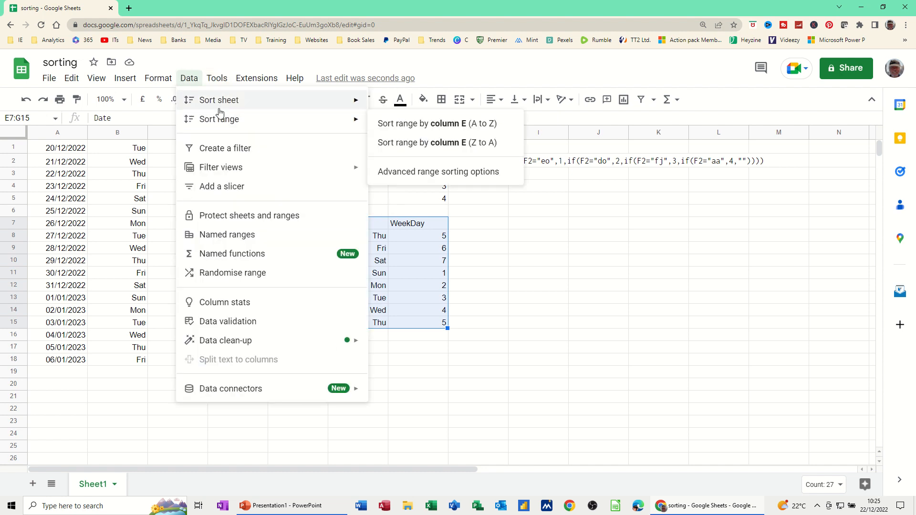
click(409, 176)
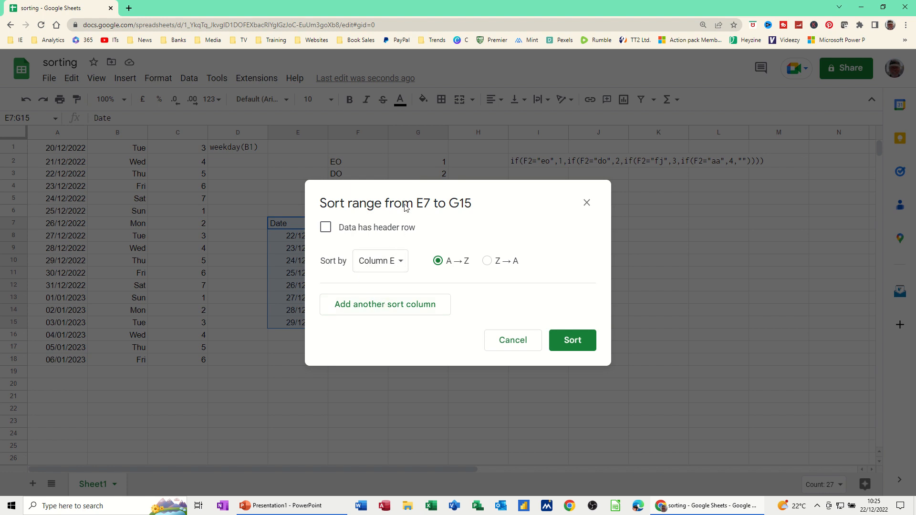
drag(408, 192, 613, 200)
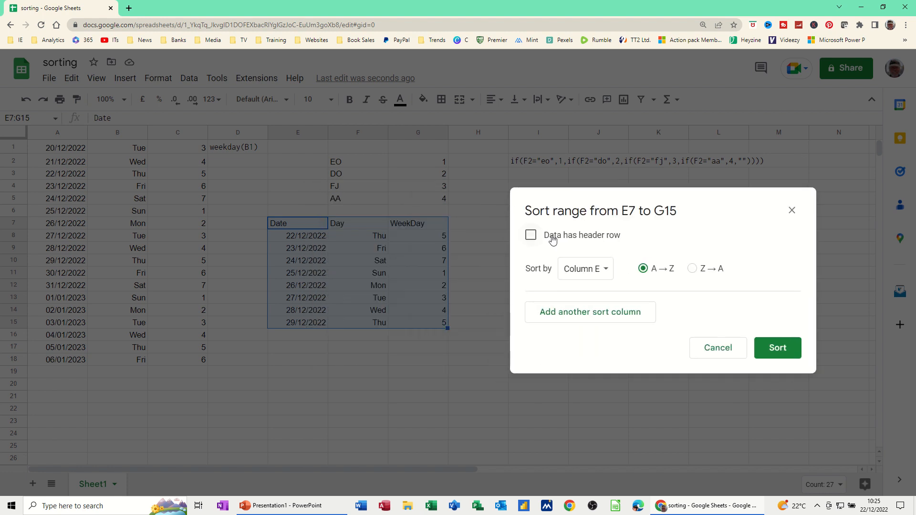
click(537, 239)
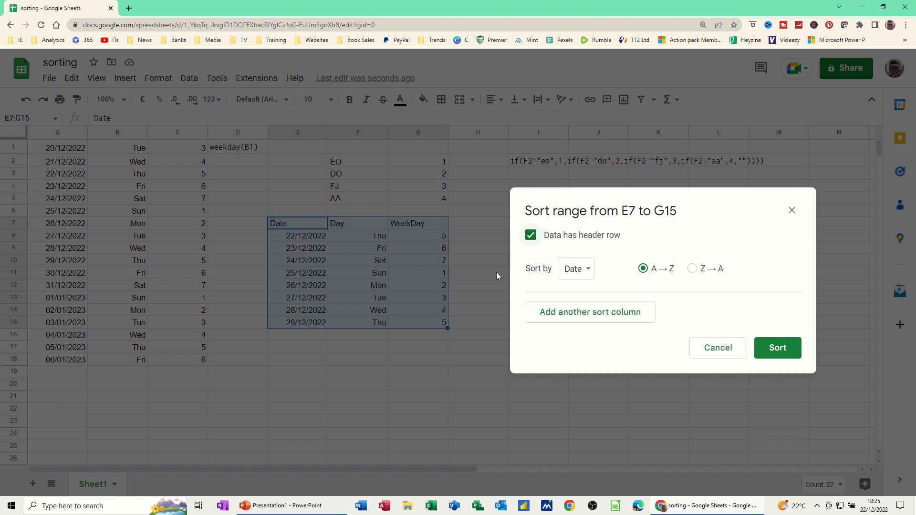
click(583, 271)
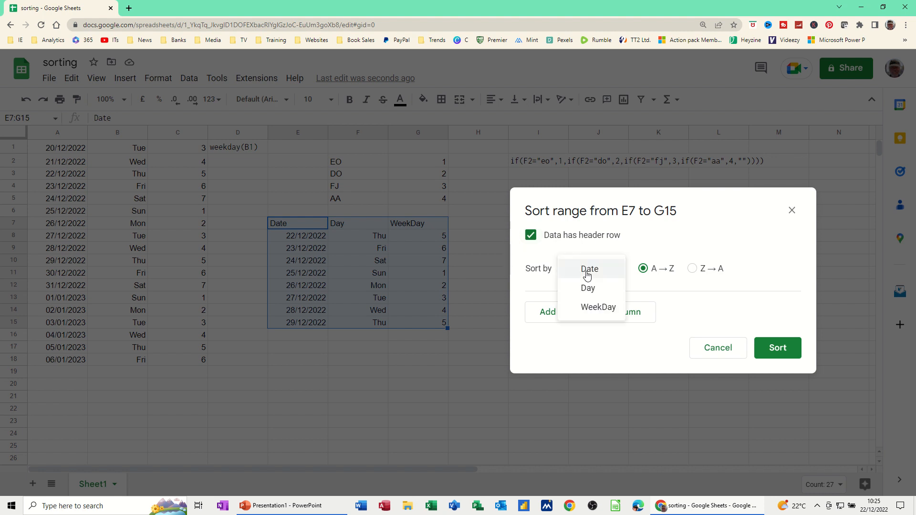
click(588, 308)
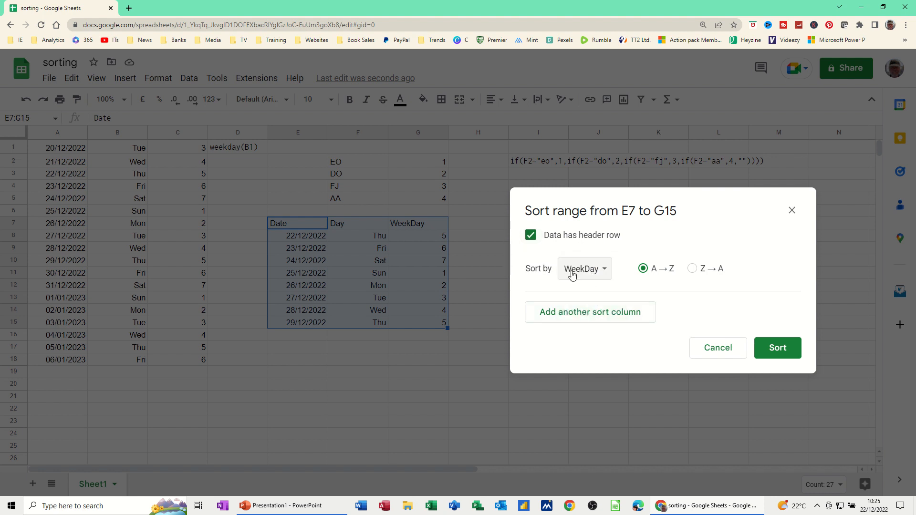
click(779, 350)
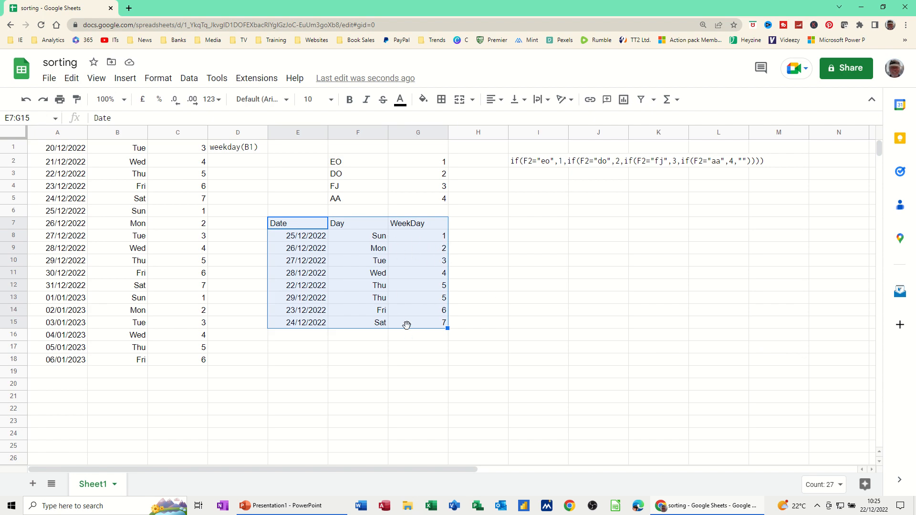
Extend the date, day and weekday entries from E15:G15 down through row 22 with the fill handle.
click(312, 248)
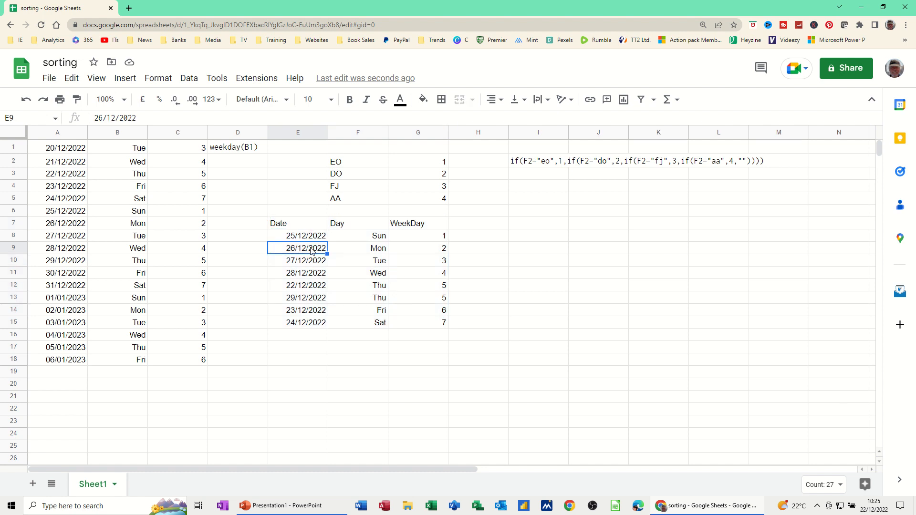
drag(308, 324, 447, 411)
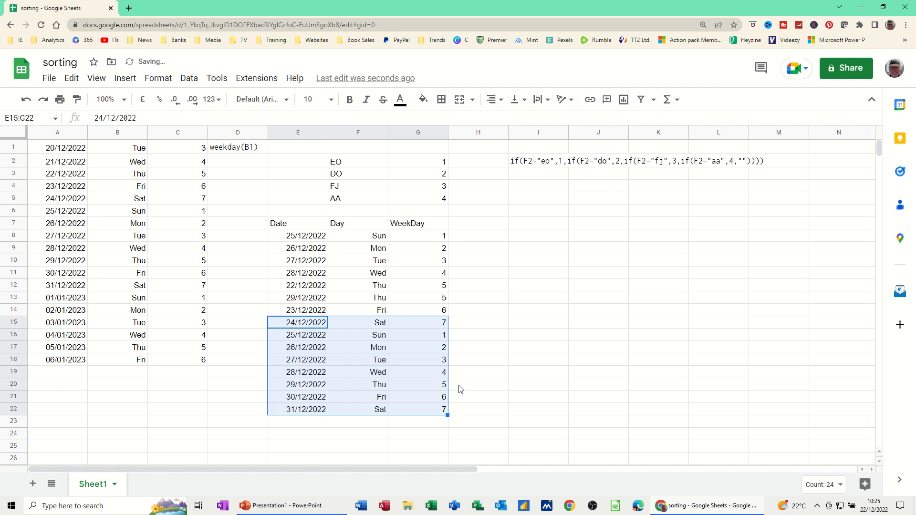
click(436, 349)
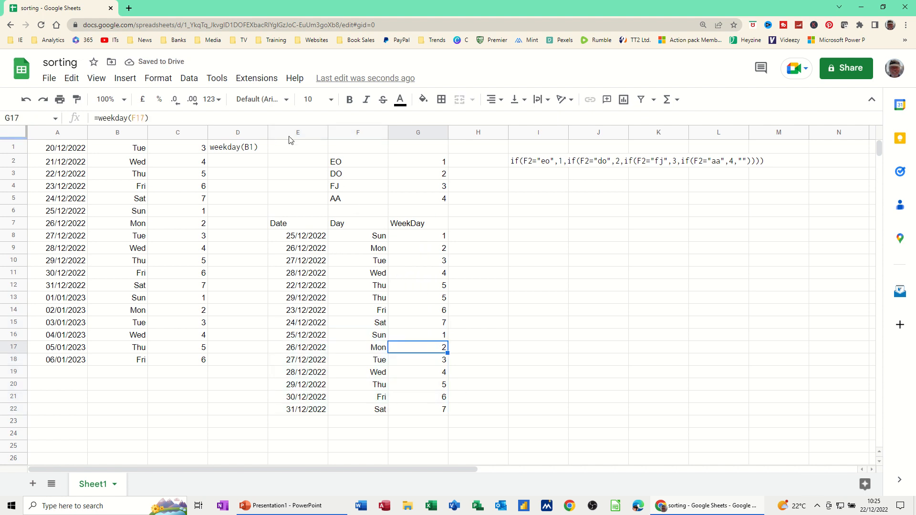
Sort the extended table E7:G22 by WeekDay from A to Z, with the data marked as having a header row.
click(189, 79)
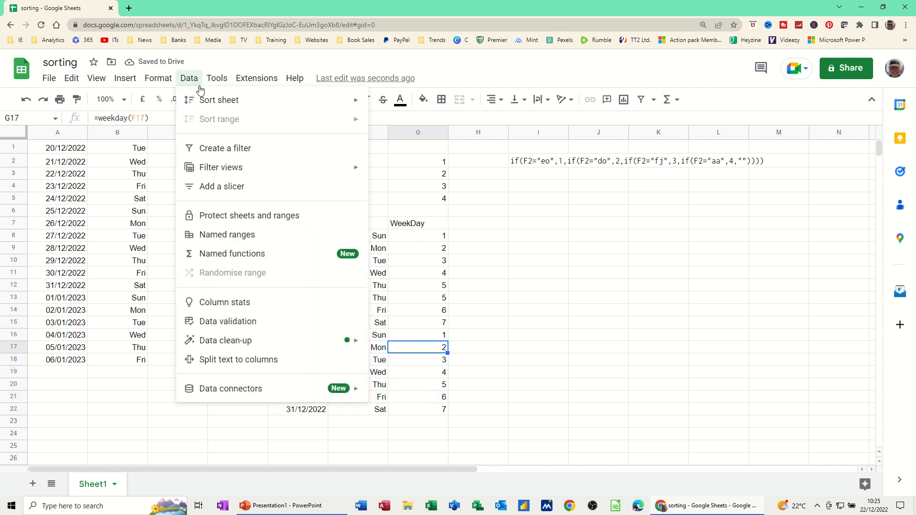
click(419, 299)
drag(299, 226, 428, 409)
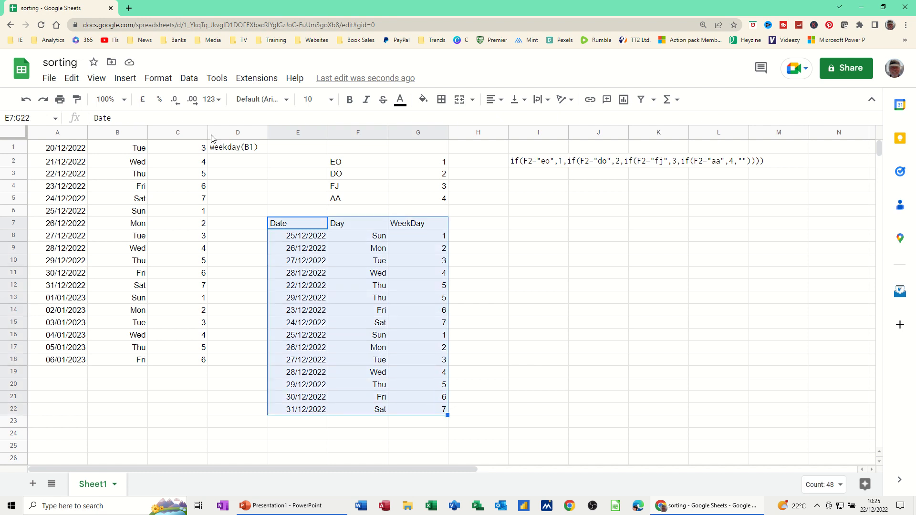
click(190, 79)
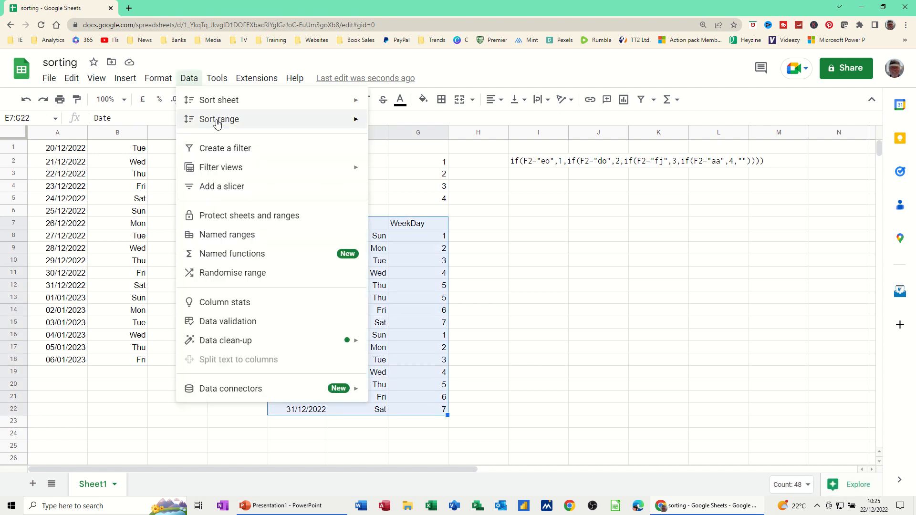
mouse_move(227, 120)
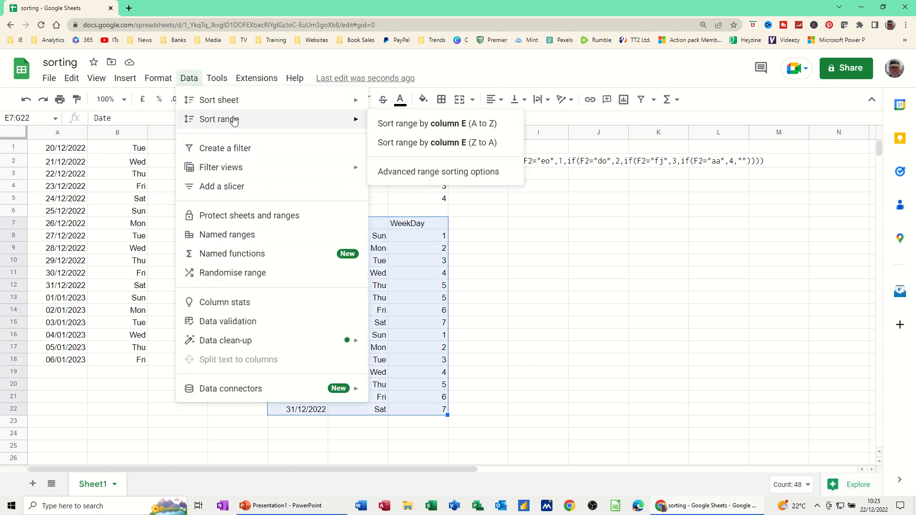
click(406, 173)
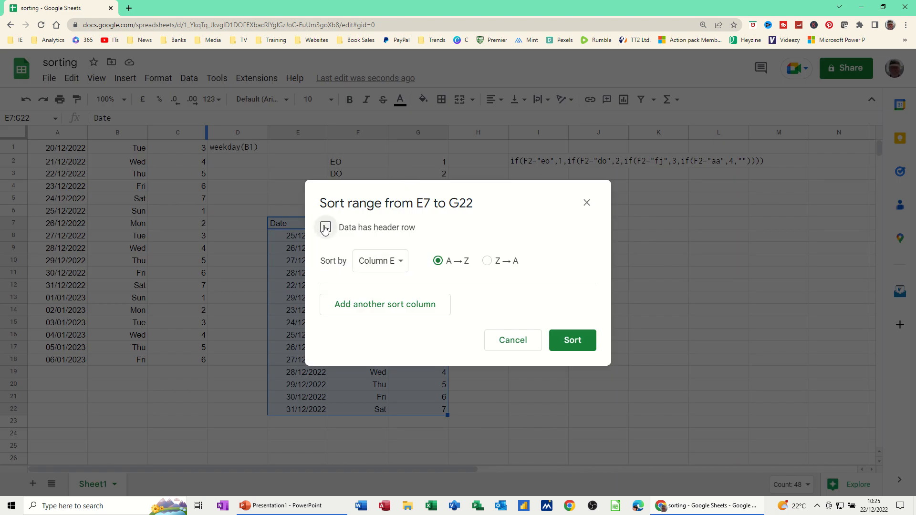
click(325, 229)
click(384, 263)
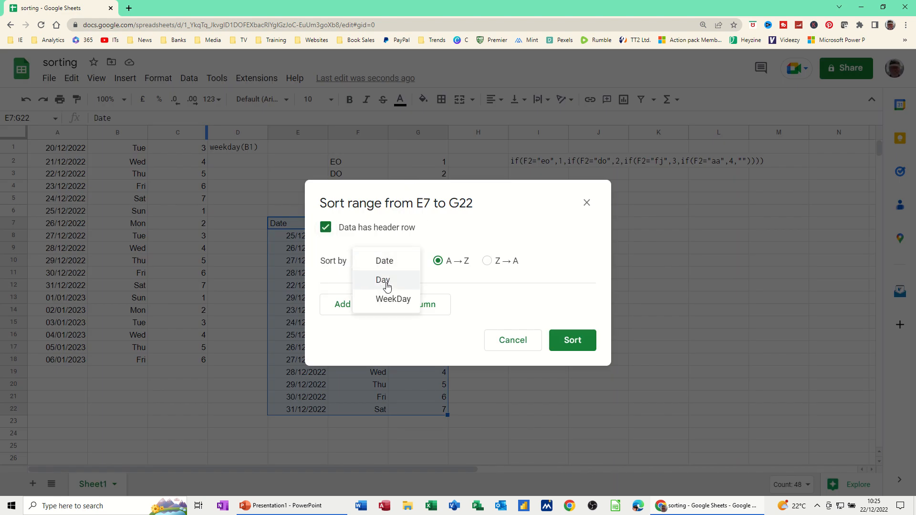
click(393, 300)
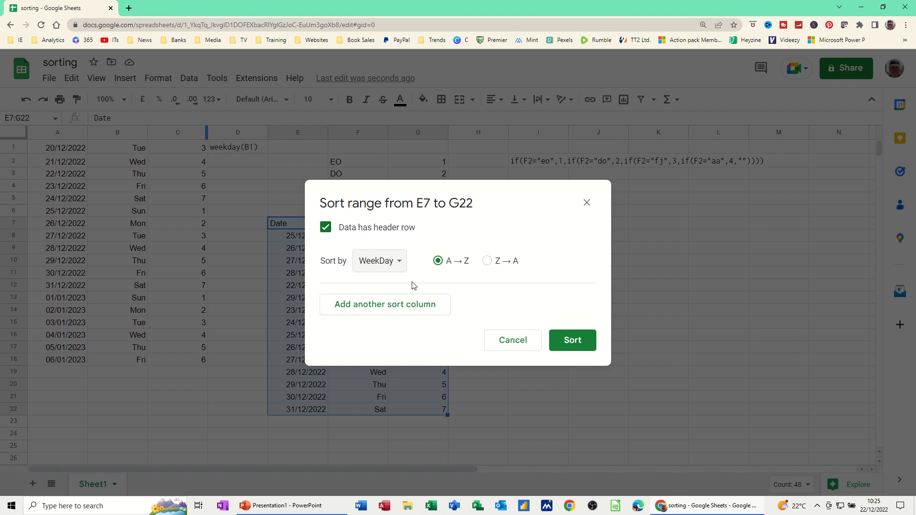
click(557, 342)
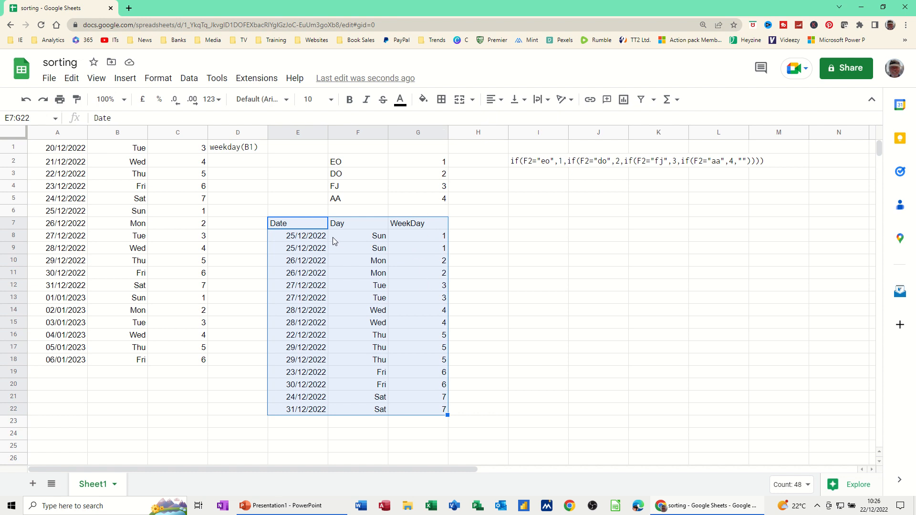
Clear the whole table from E7:G22 and view the nested IF formula in G2 that numbers the code in F2.
key(Delete)
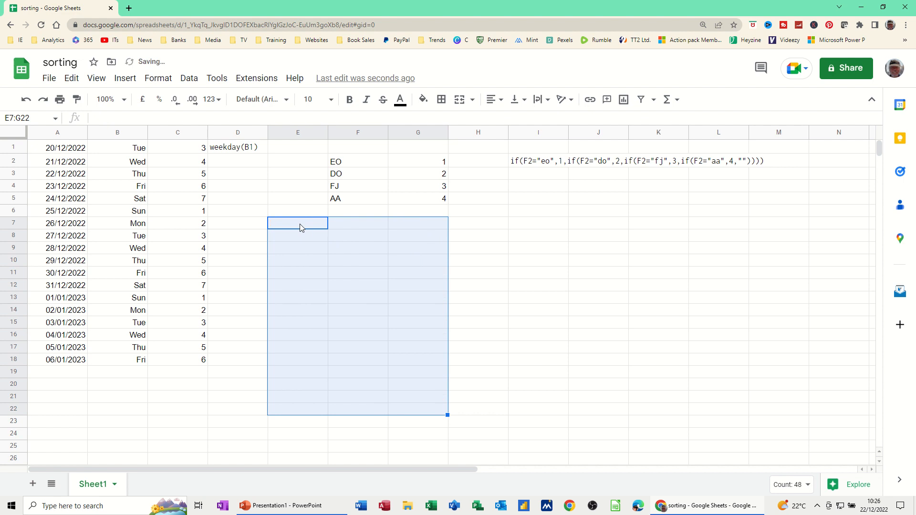
click(330, 226)
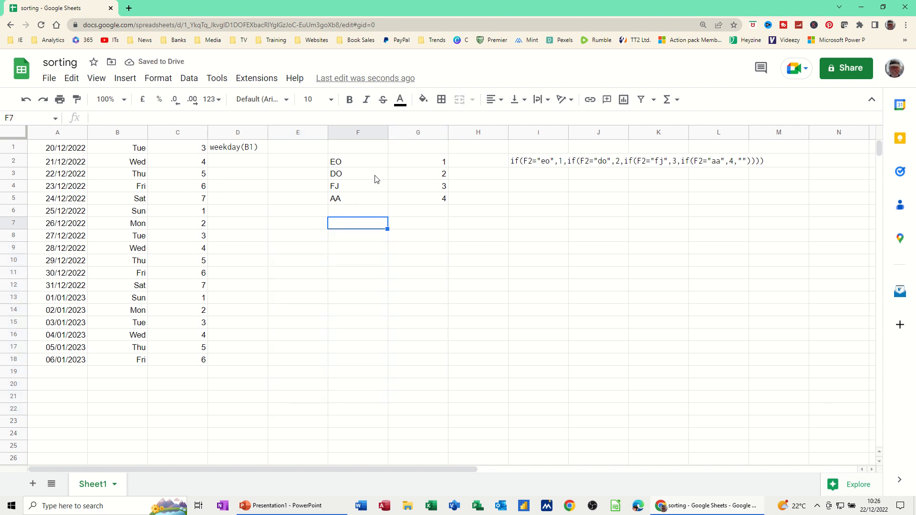
click(352, 164)
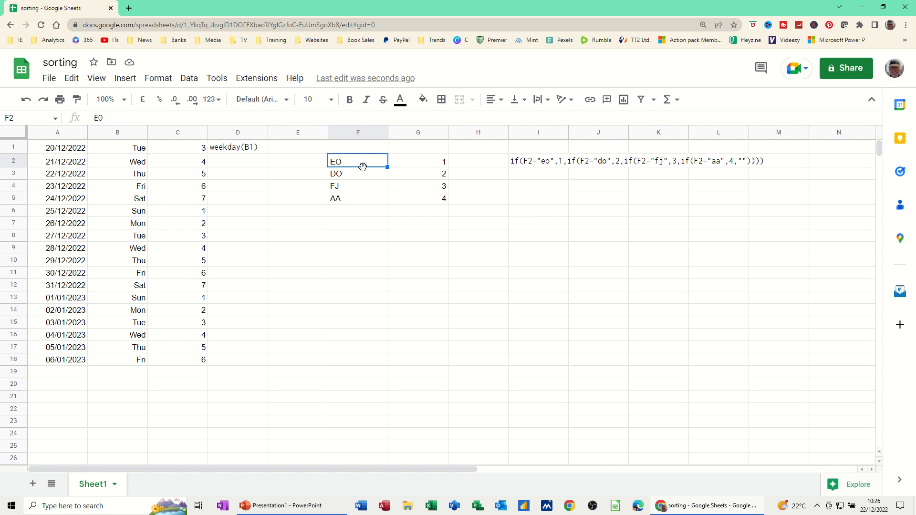
click(413, 166)
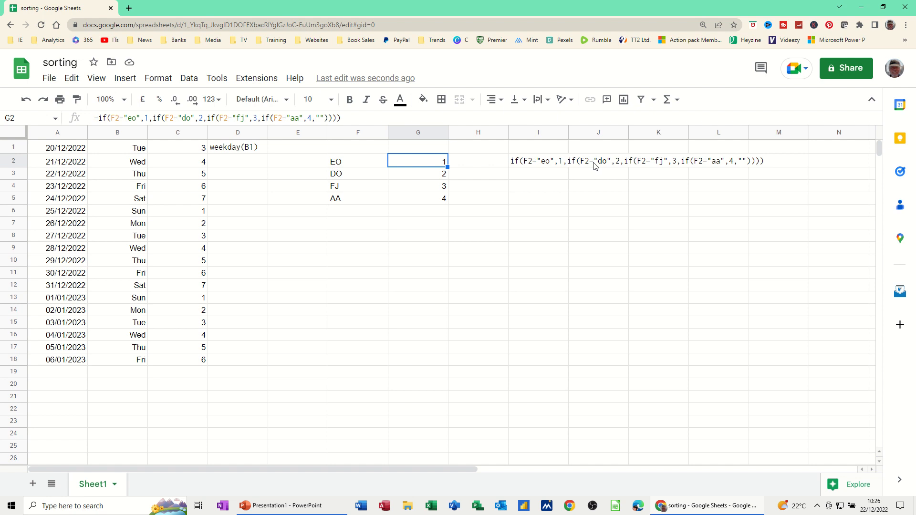
click(393, 239)
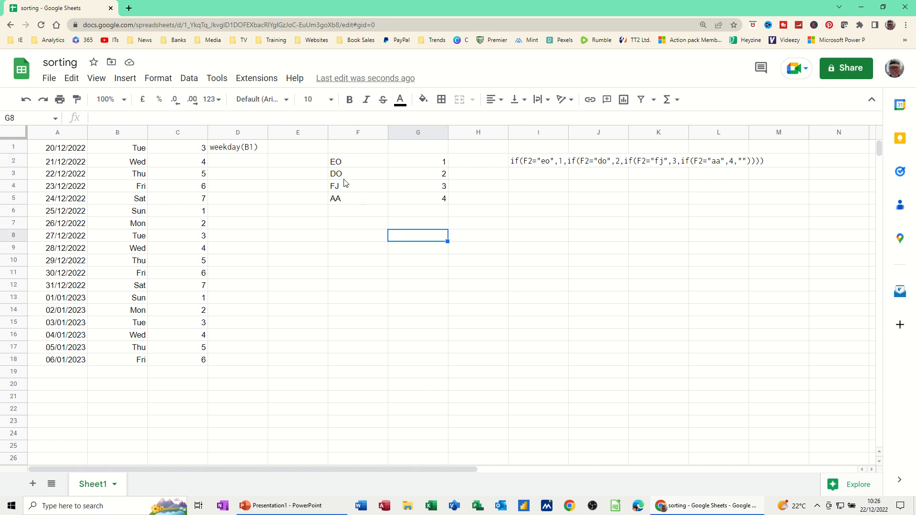
Copy the codes EO, DO, FJ and AA from F2:F5 and paste them into F8:F11.
drag(340, 163, 361, 204)
key(ctrl+c)
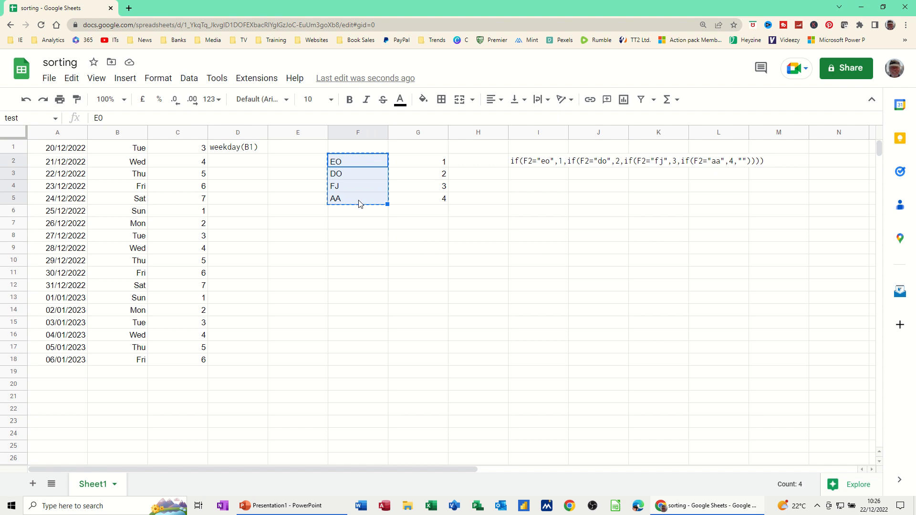
click(347, 242)
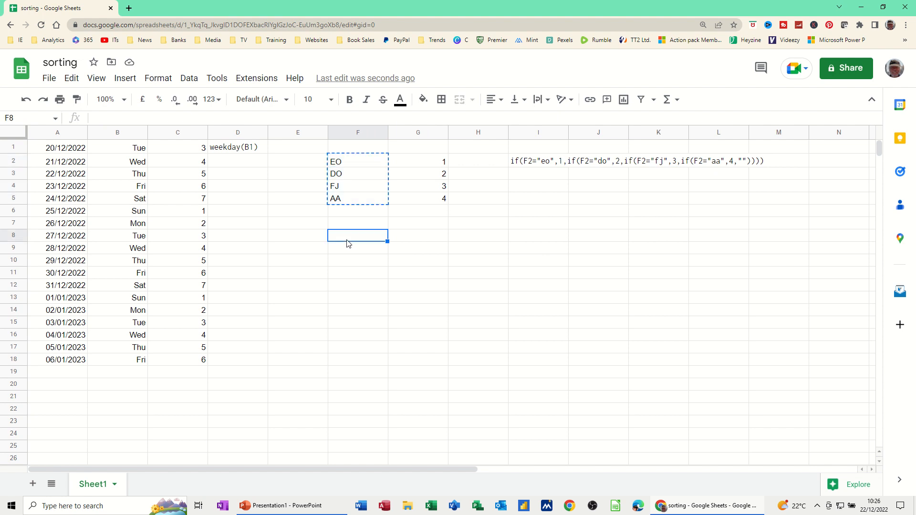
key(ctrl+v)
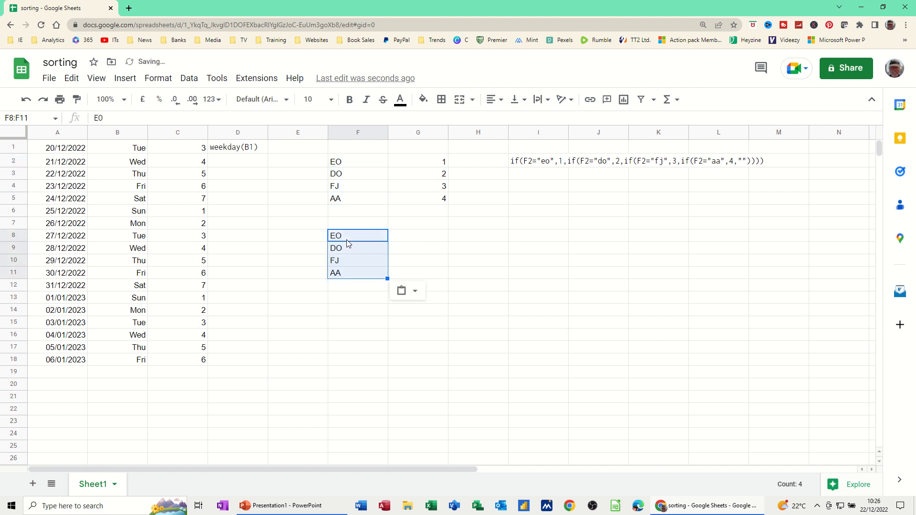
Begin a nested IF formula in G8 that returns 1 when F8 equals "EO".
click(425, 242)
text(=)
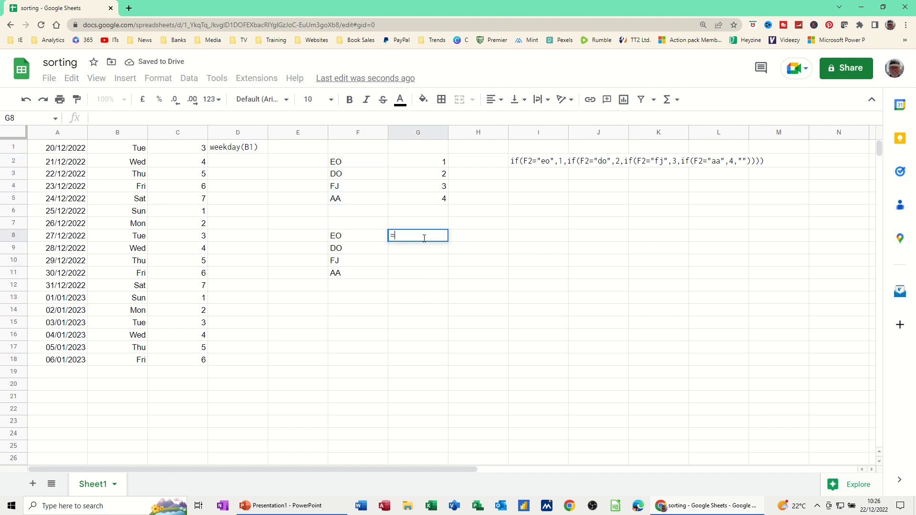
text(if()
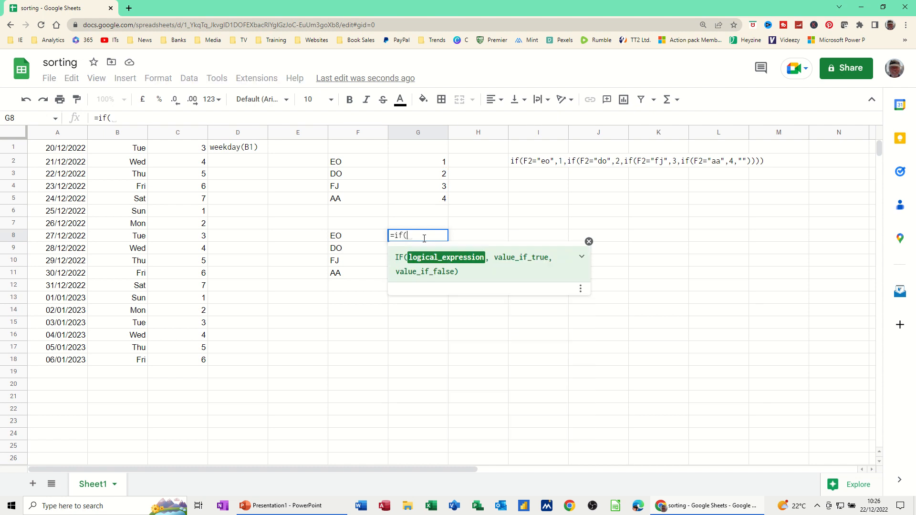
click(342, 240)
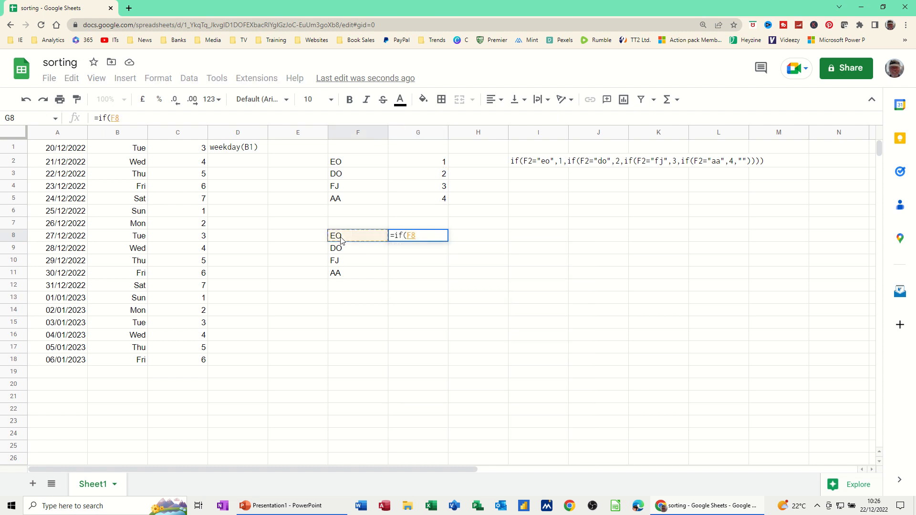
text(=)
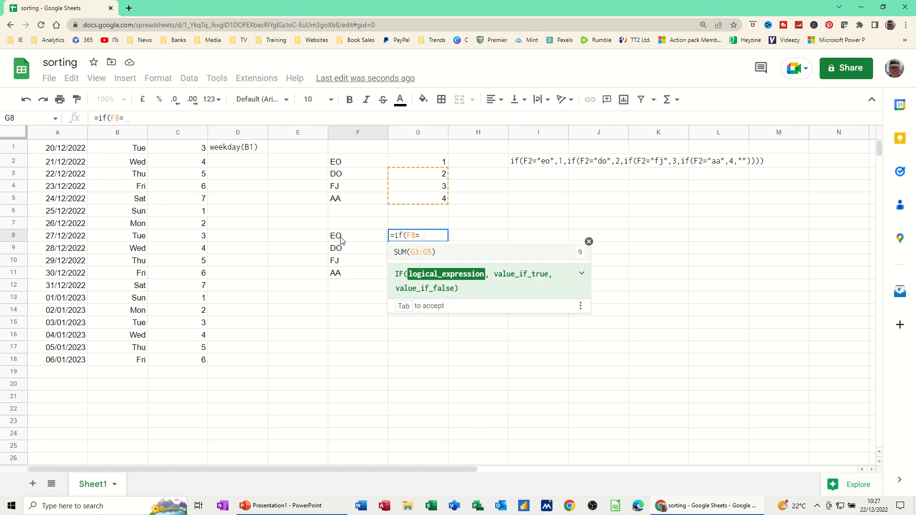
text(E)
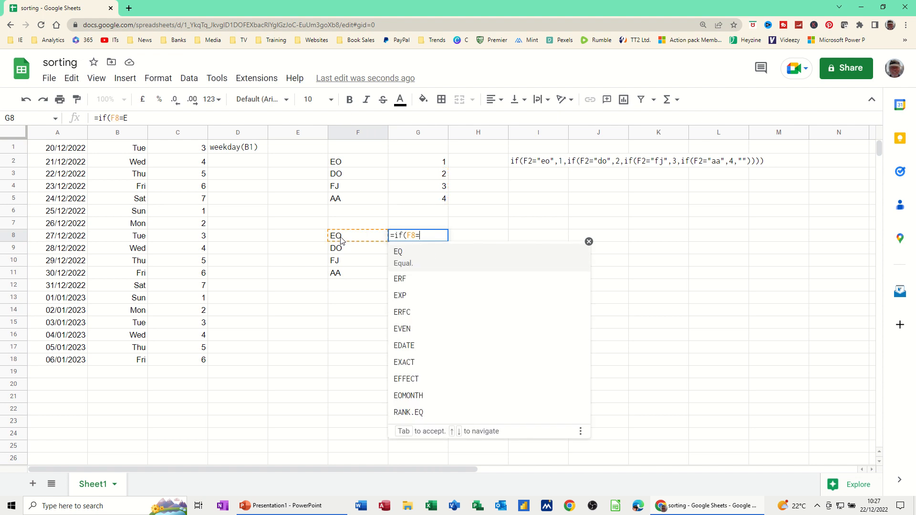
key(BackSpace)
text("EO)
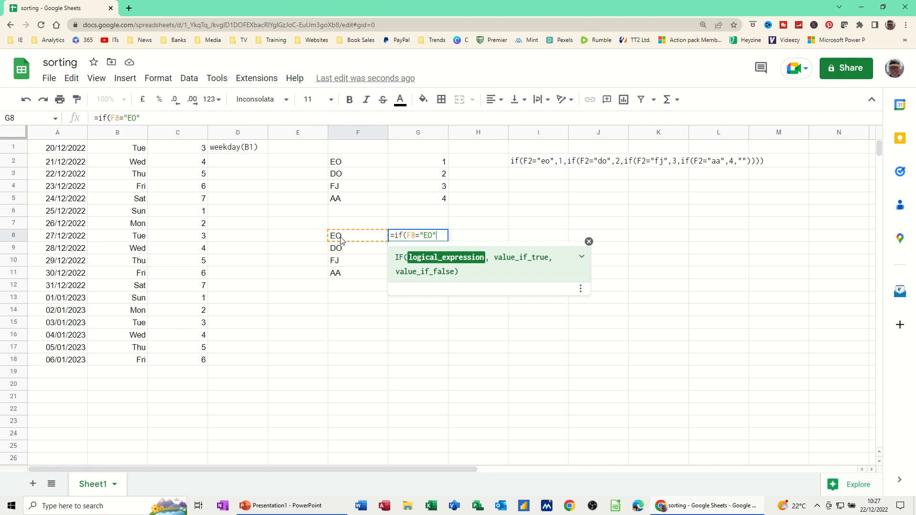
text(",1)
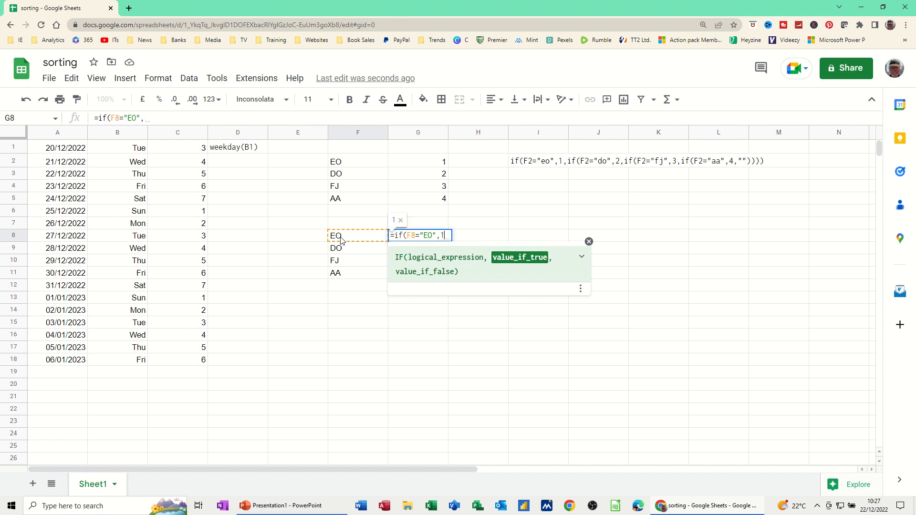
text(,)
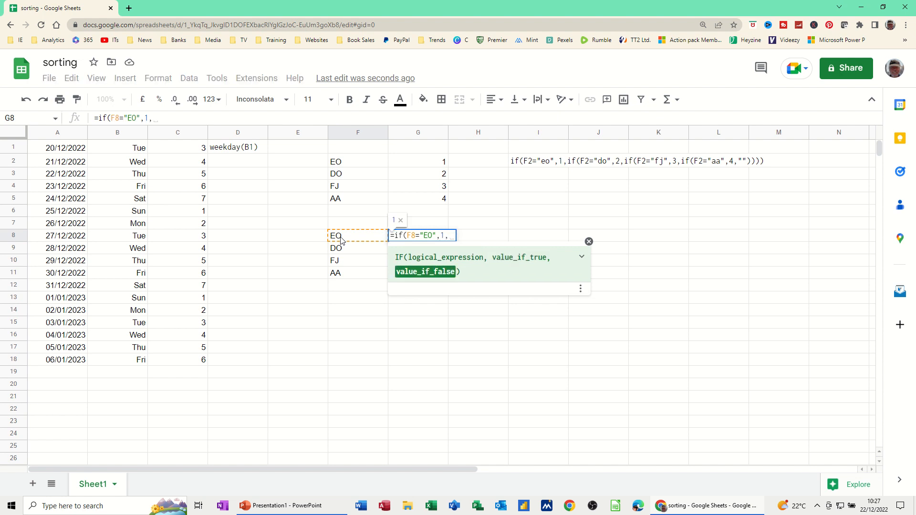
Add a second IF to the G8 formula that returns 2 when F8 equals "do".
text(if)
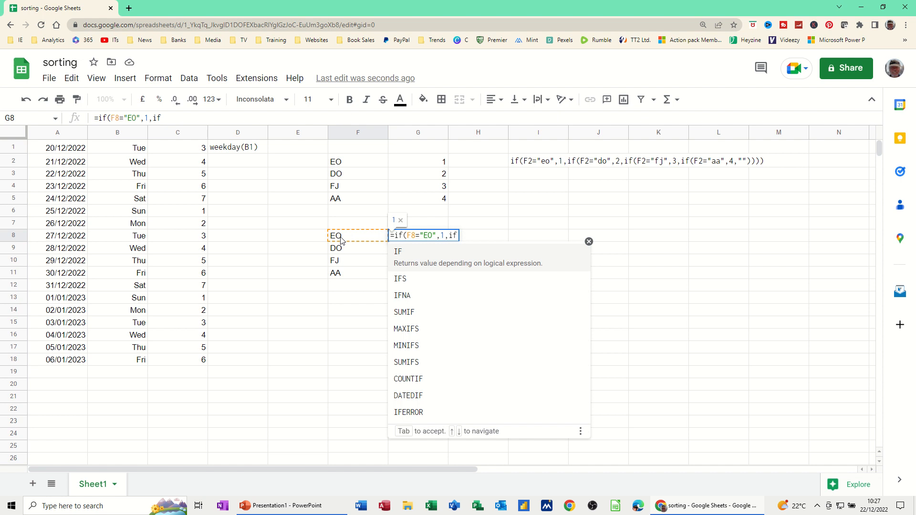
text(()
click(341, 240)
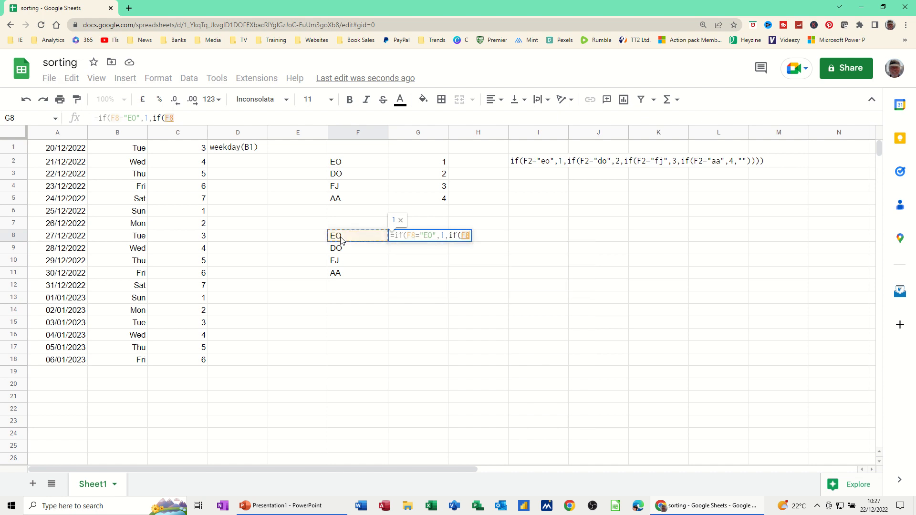
text(=)
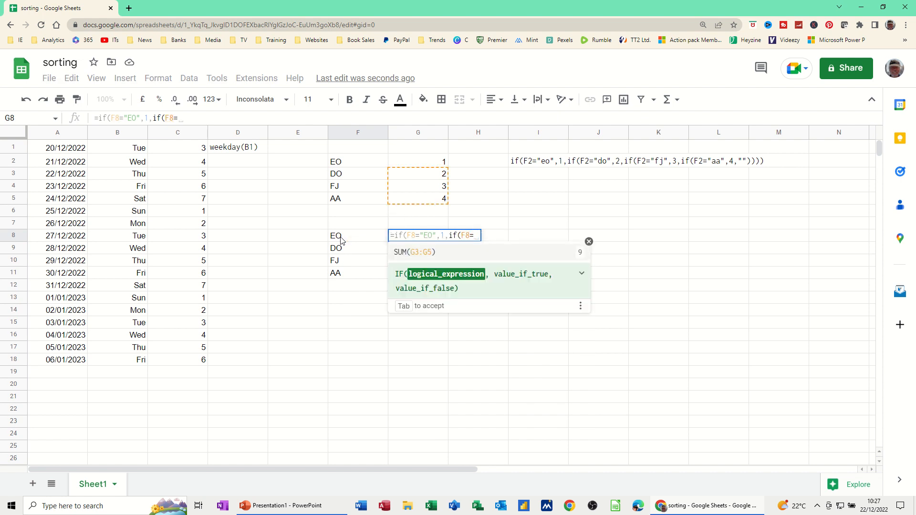
text("do)
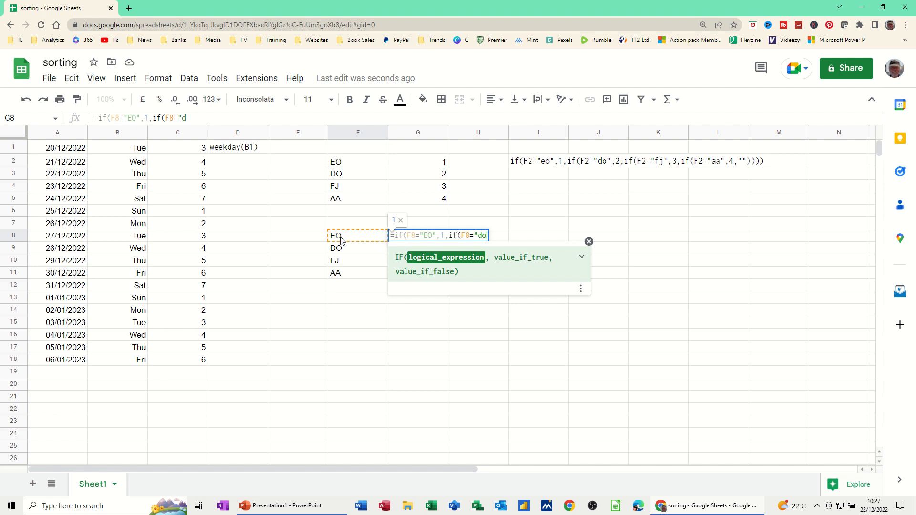
text(",2)
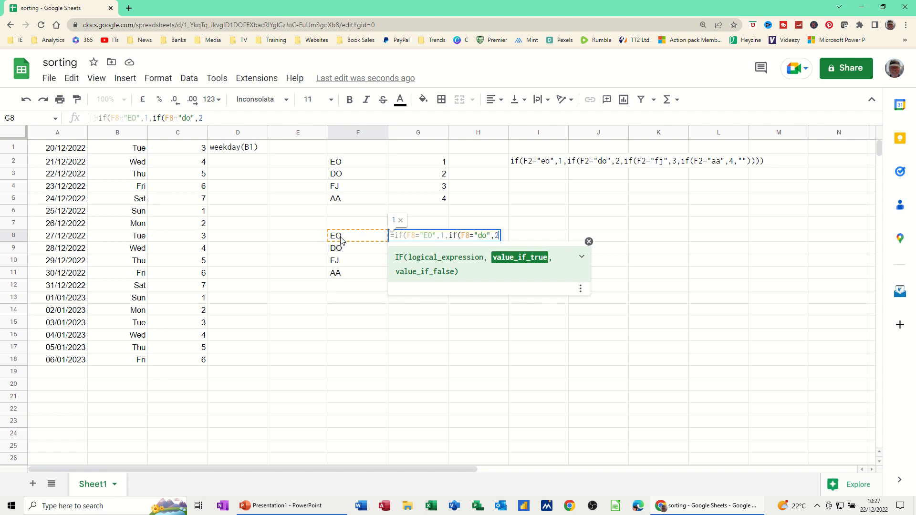
Nest a third IF in the G8 formula that returns 3 when F8 equals "fj".
text(,if()
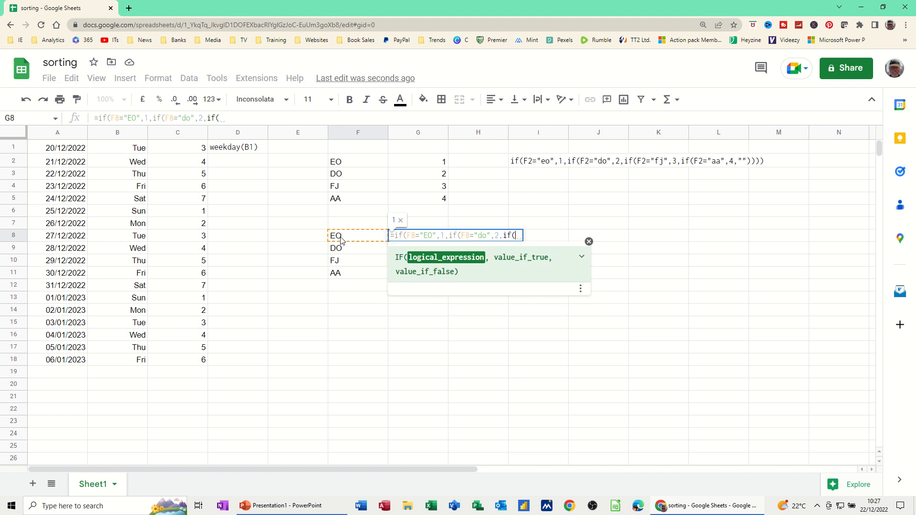
click(341, 240)
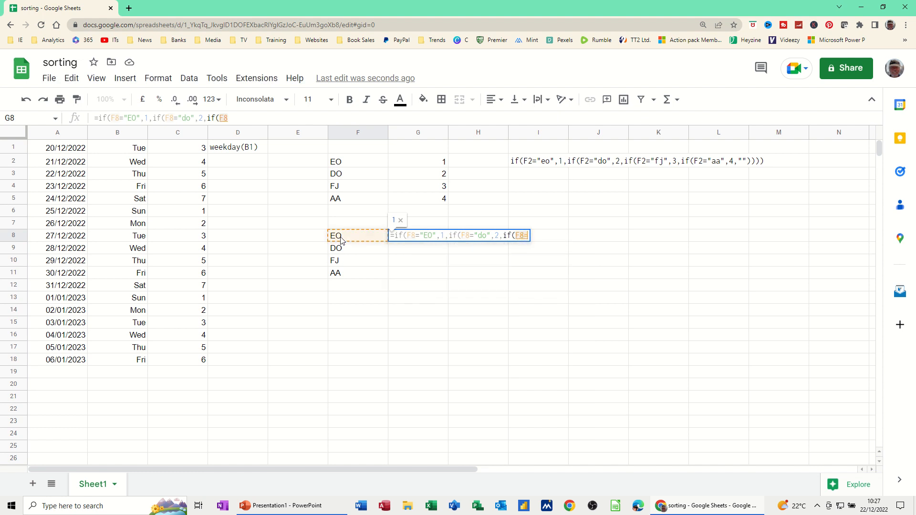
text(=")
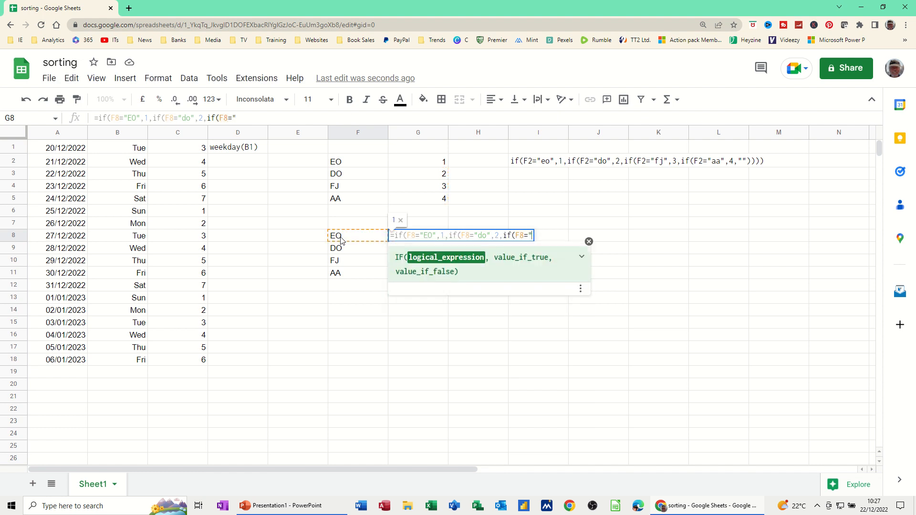
text(fj",3)
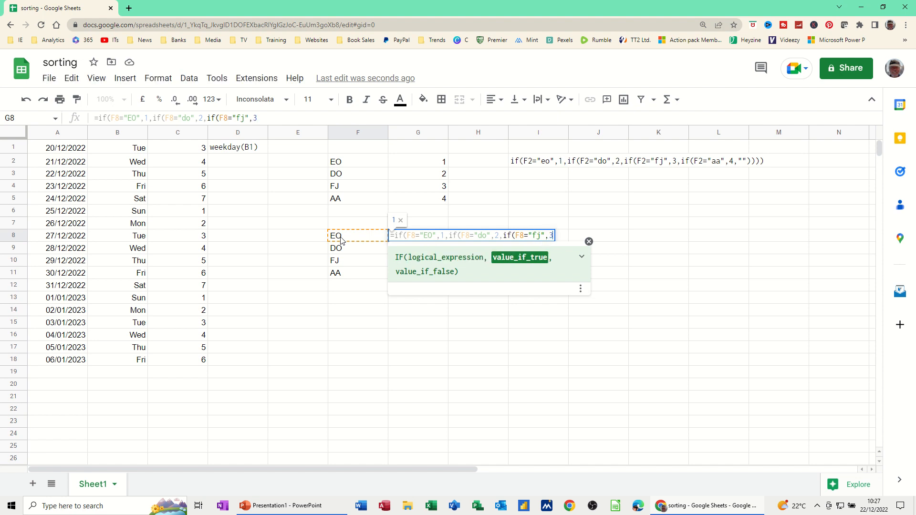
Complete the G8 formula with if(F8="aa",4,"") and all closing brackets, and accept the suggested auto-fill for G9:G11.
text(,if)
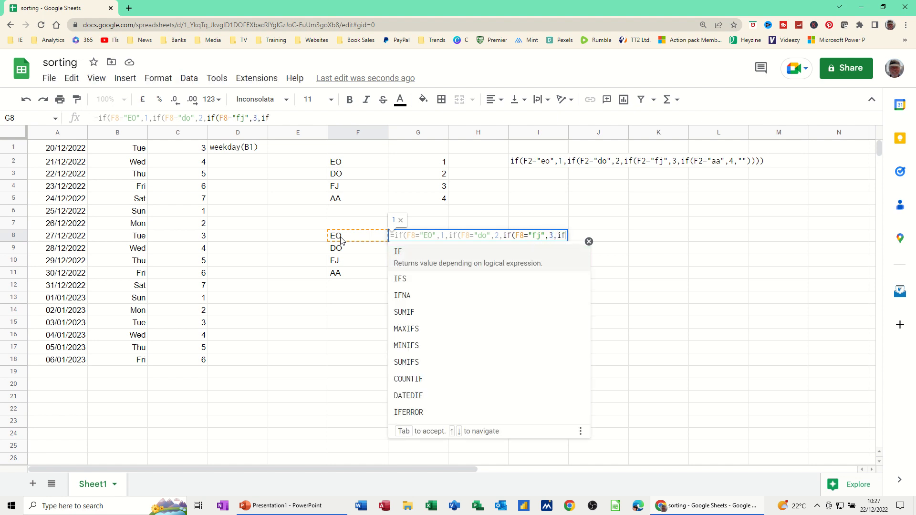
text(()
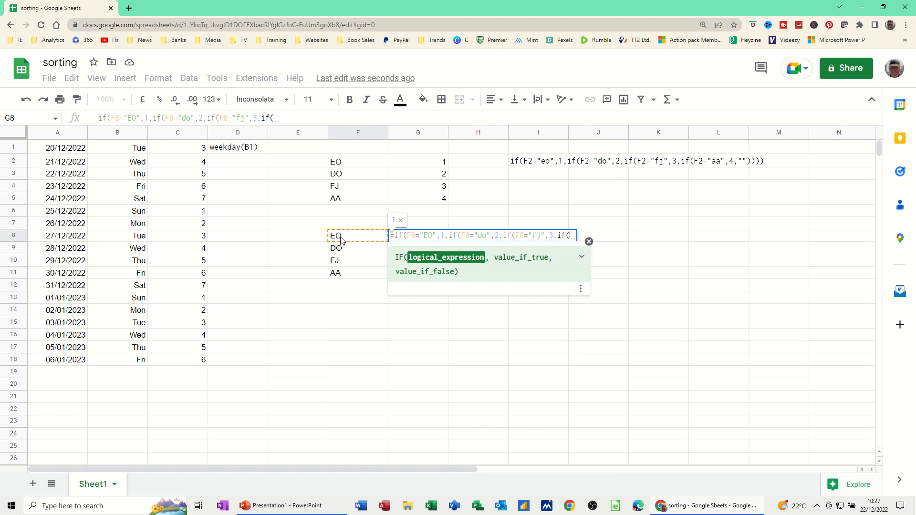
click(341, 240)
text(=)
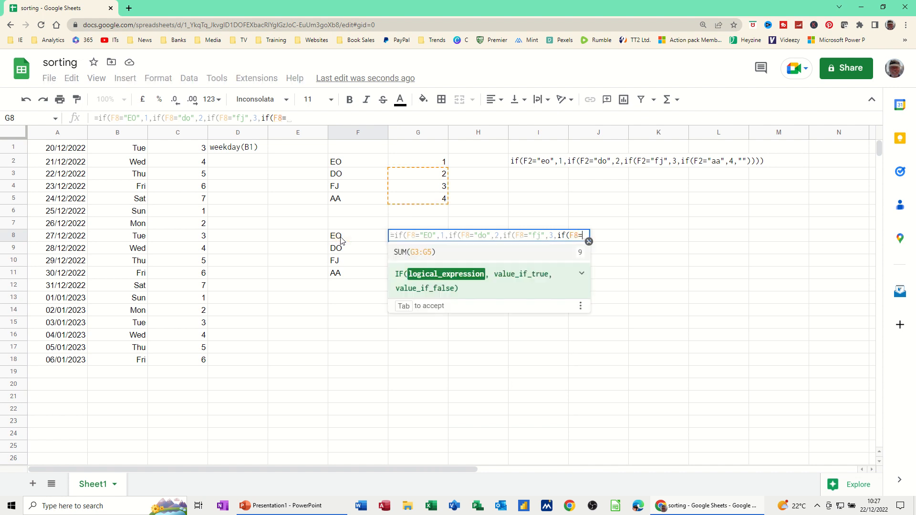
text("aa",4)
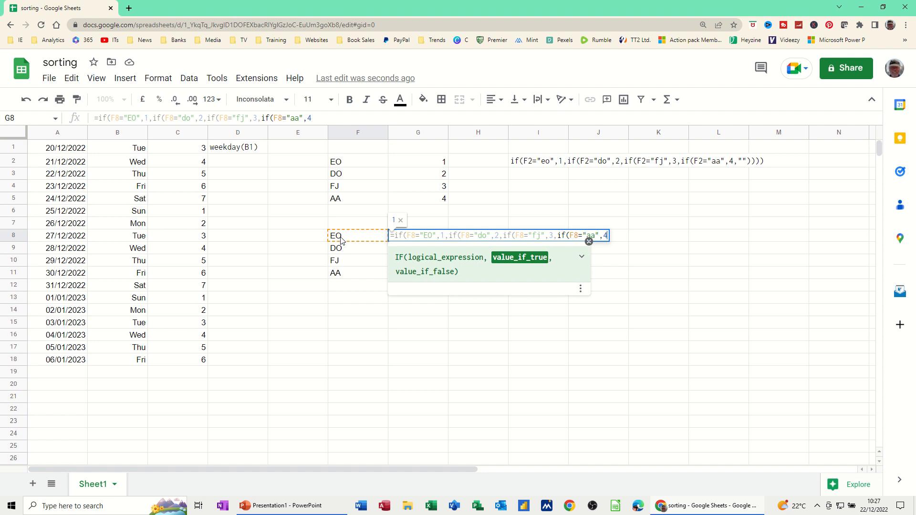
text(,)
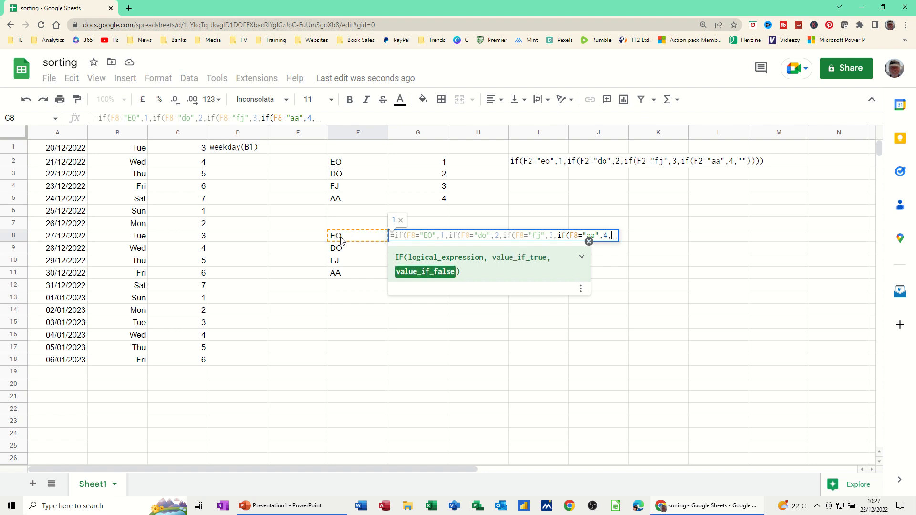
text("")
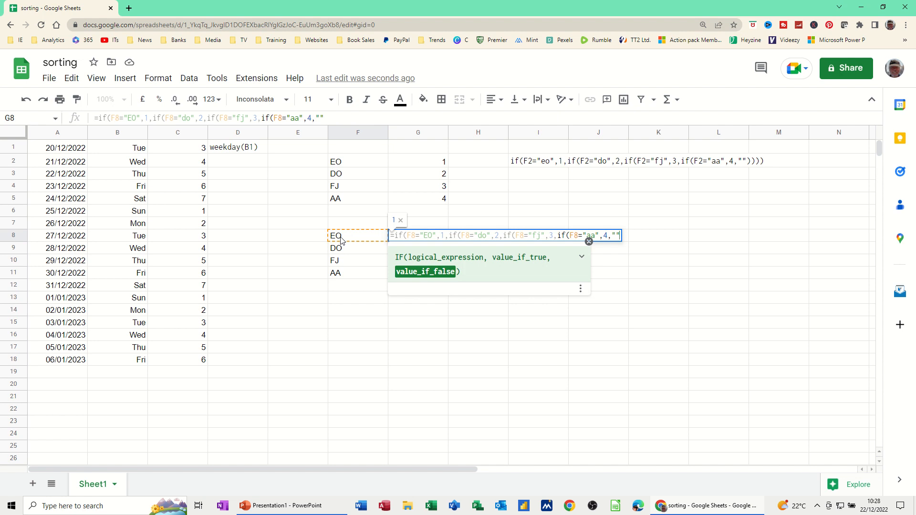
text()))))
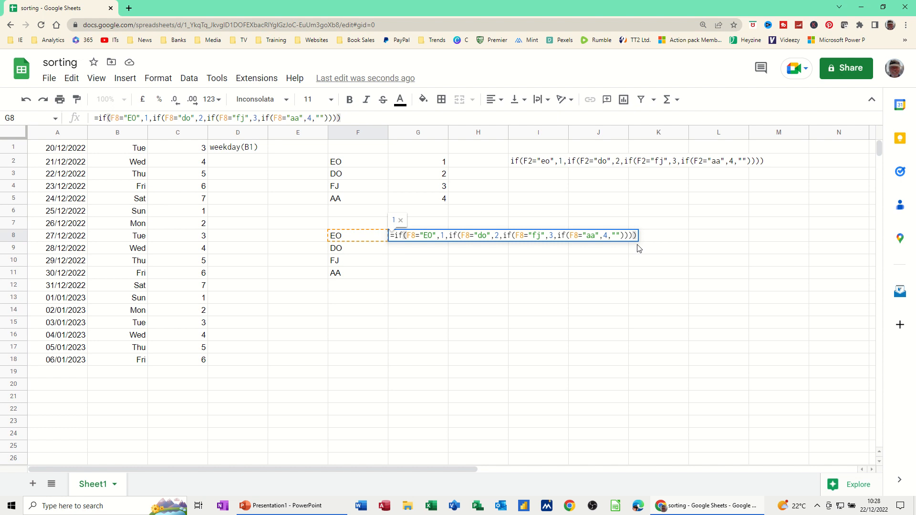
key(Return)
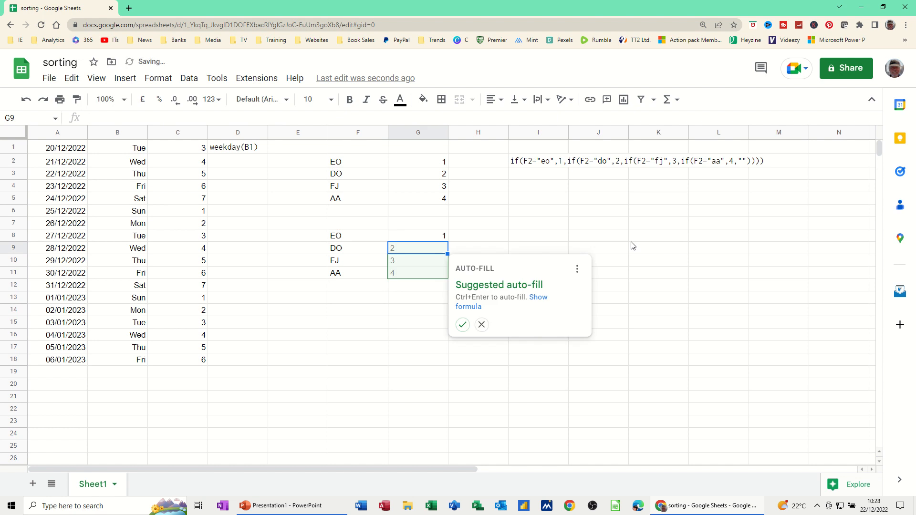
key(ctrl+Return)
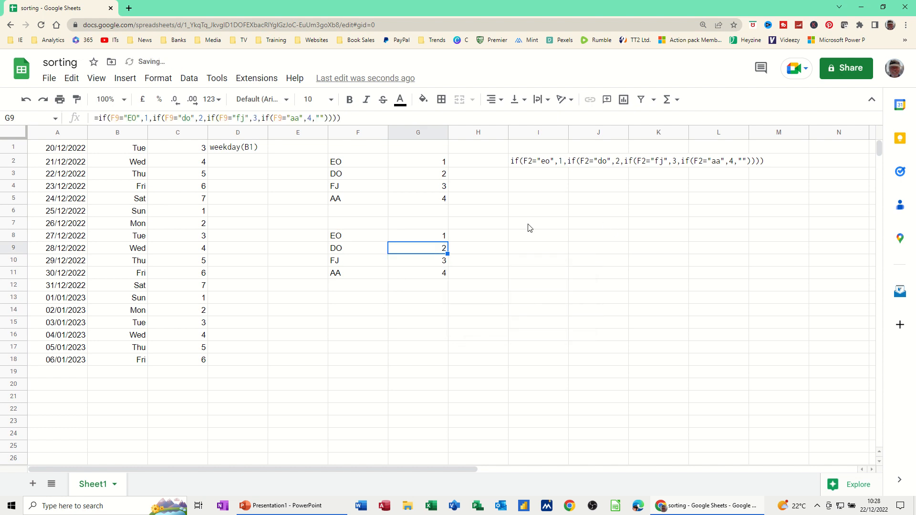
Enter the column headings Appt in F7 and Order in G7.
click(354, 226)
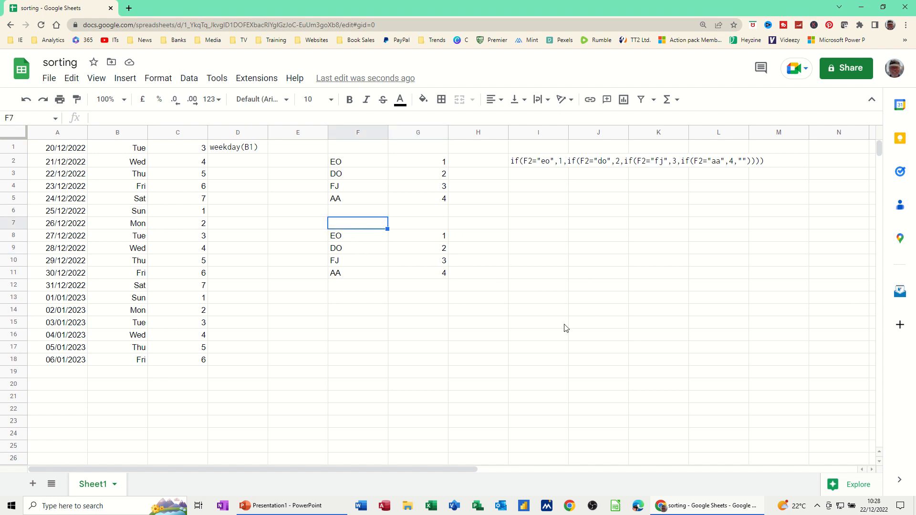
text(Appt)
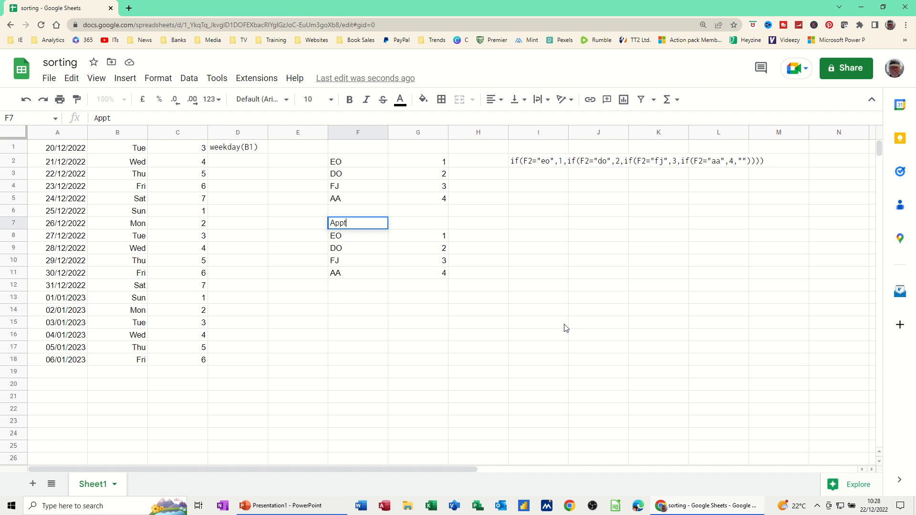
click(428, 228)
text(Order)
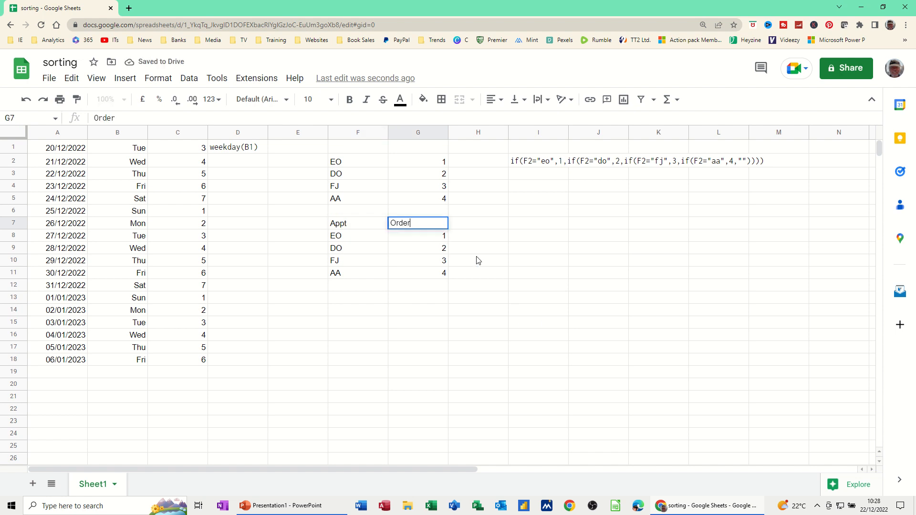
click(451, 272)
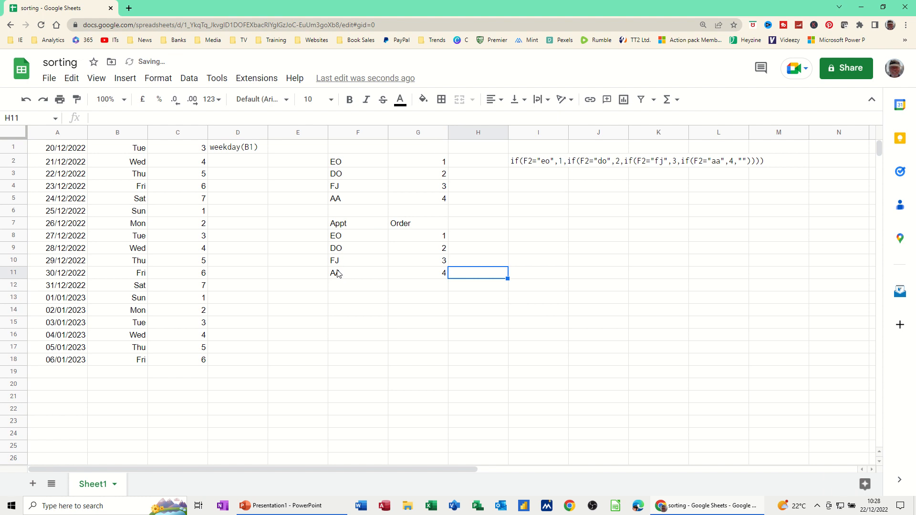
Extend the FJ and AA rows in F10:G11 down through row 23, and copy the EO and DO rows F8:G9 into F24:G25.
drag(338, 261, 456, 422)
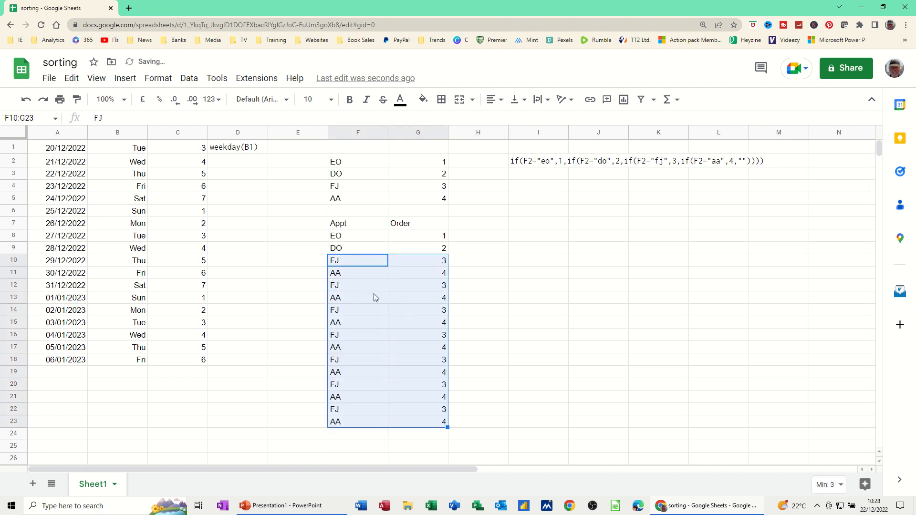
click(341, 238)
shift+click(389, 249)
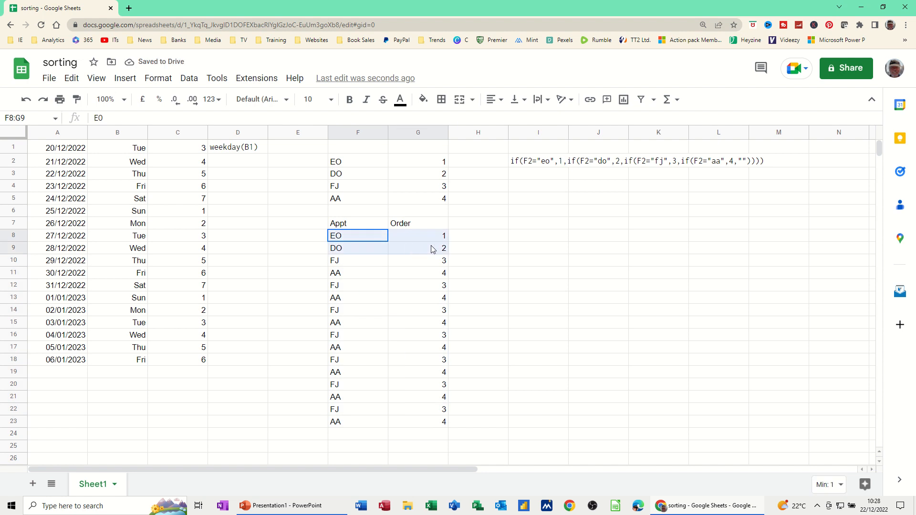
key(ctrl+c)
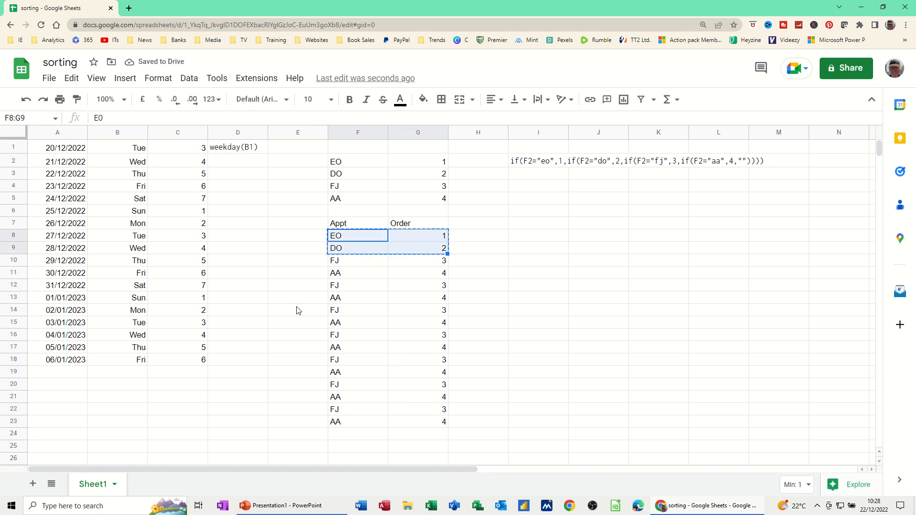
click(340, 436)
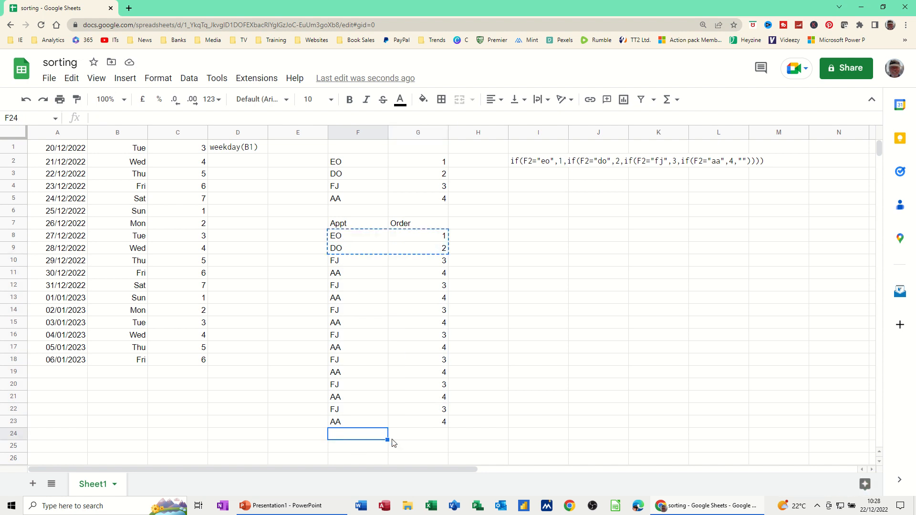
key(ctrl+v)
click(405, 323)
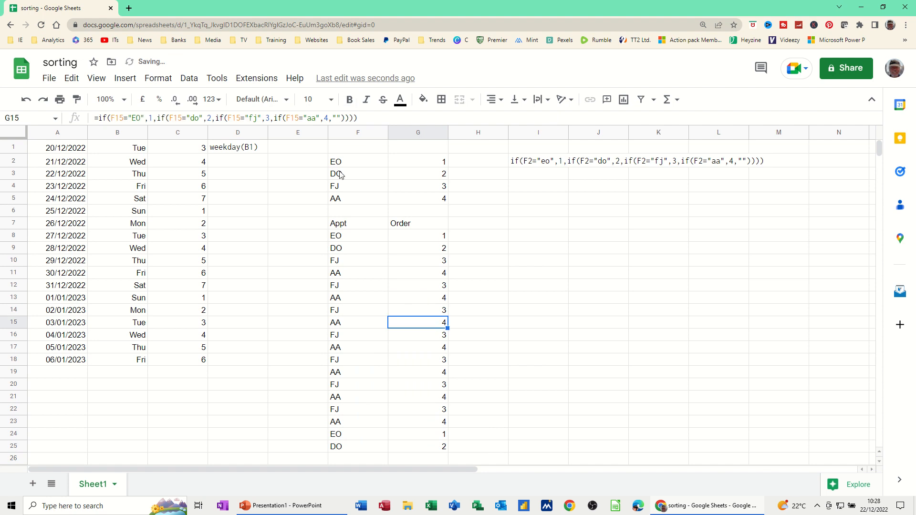
Sort the range F7:G25 with its header row by the Order column, A to Z.
drag(340, 224, 424, 448)
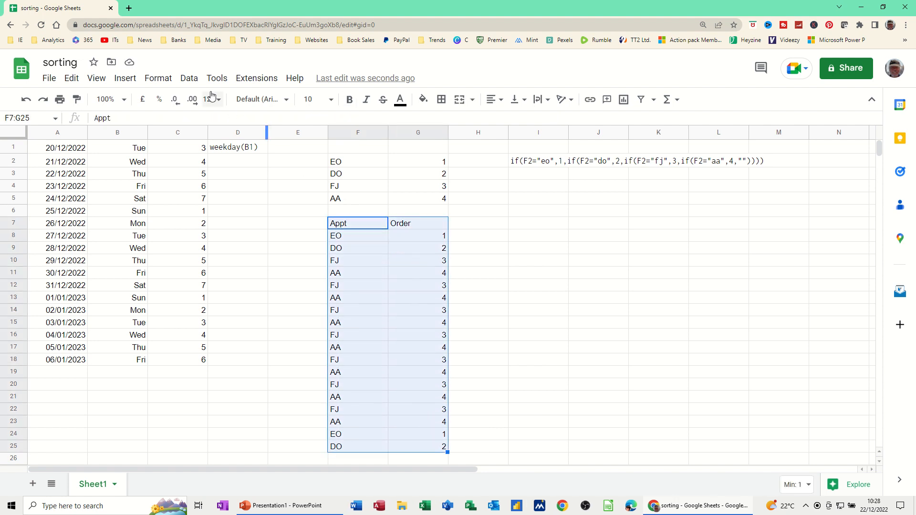
click(189, 78)
mouse_move(220, 123)
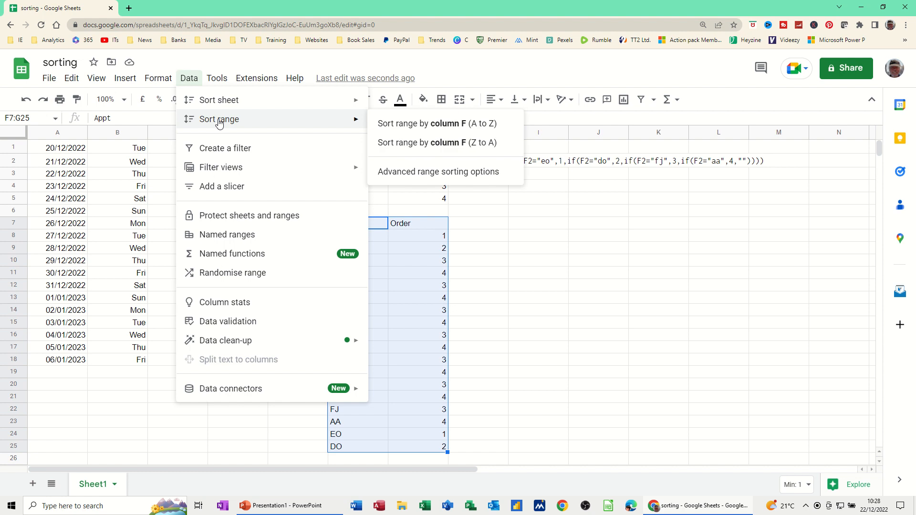
click(417, 173)
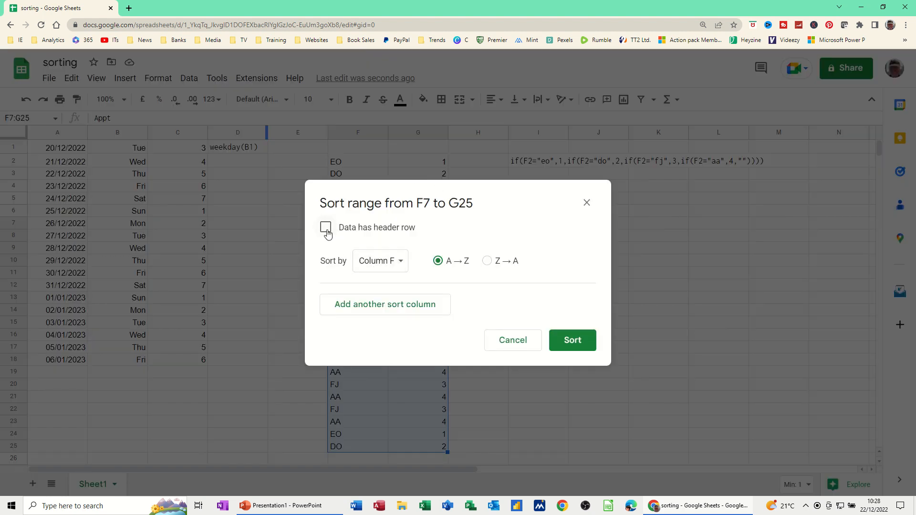
click(325, 228)
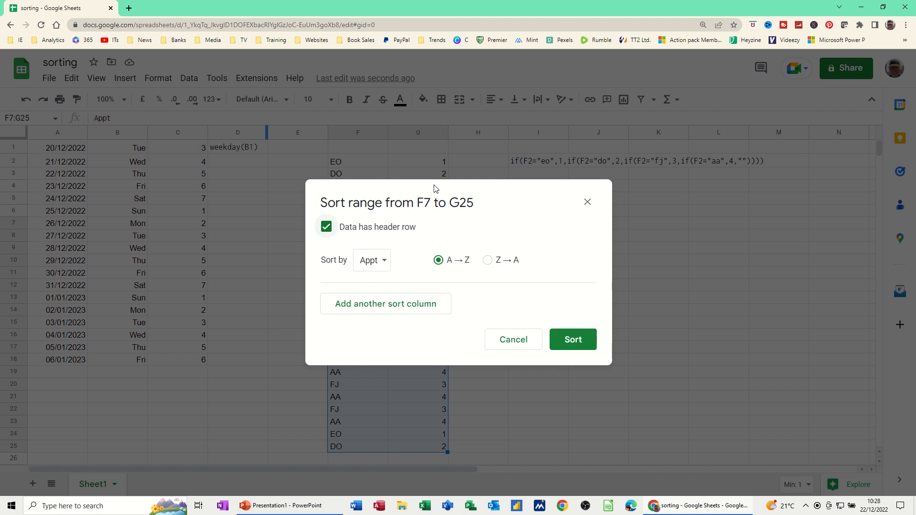
drag(434, 188, 605, 131)
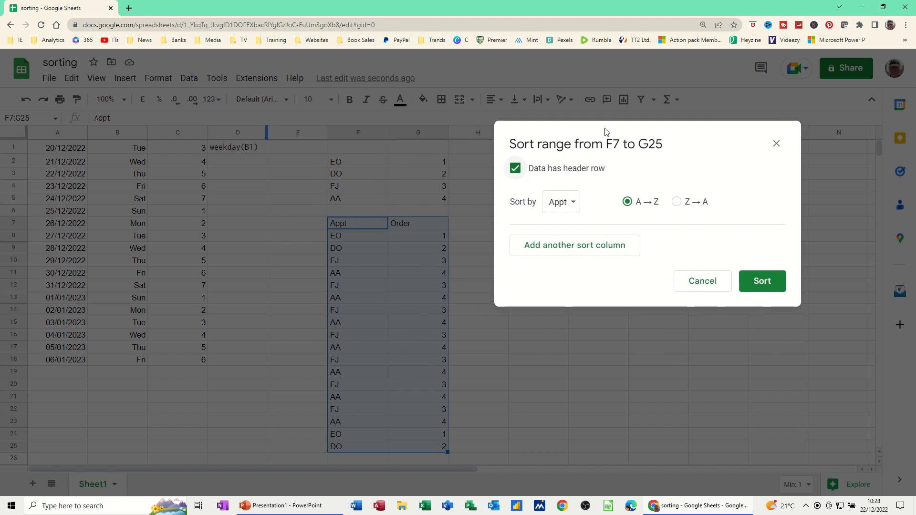
click(572, 206)
click(575, 225)
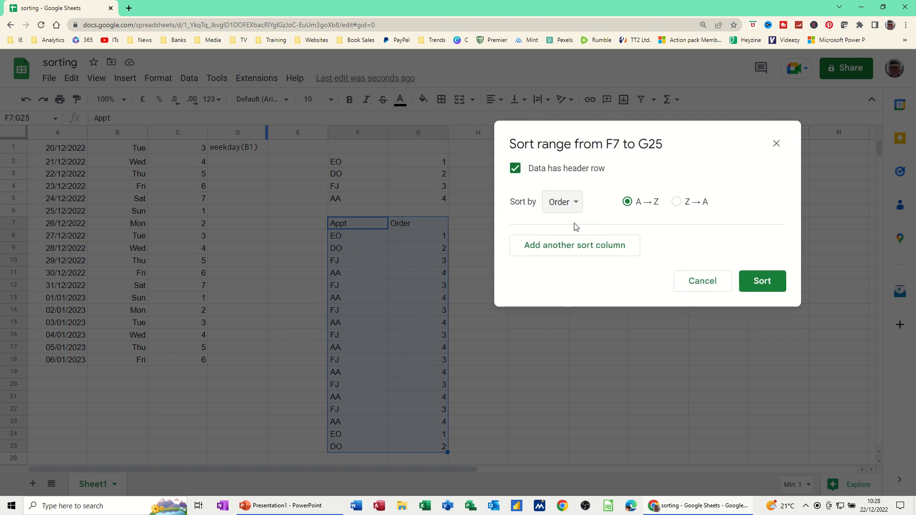
click(764, 282)
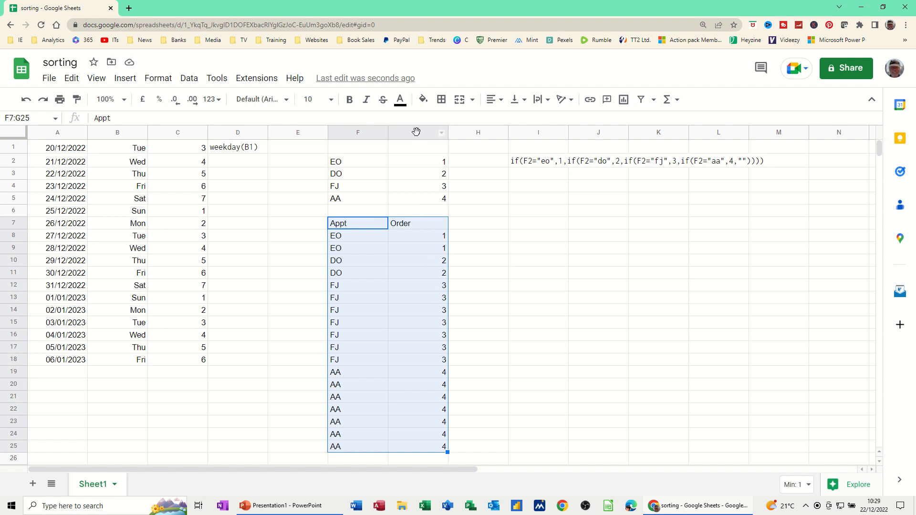
Hide column G, which holds the Order numbers, leaving the Appt codes in column F displayed.
right_click(418, 134)
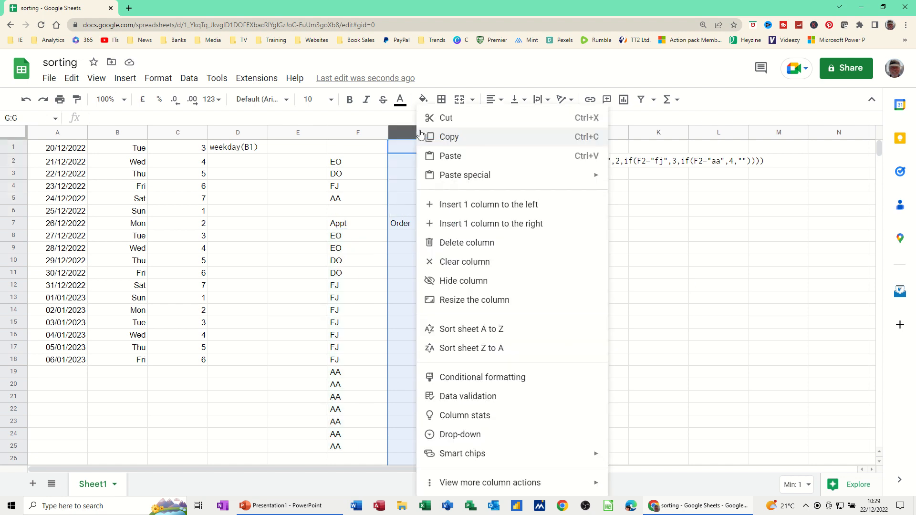
click(453, 281)
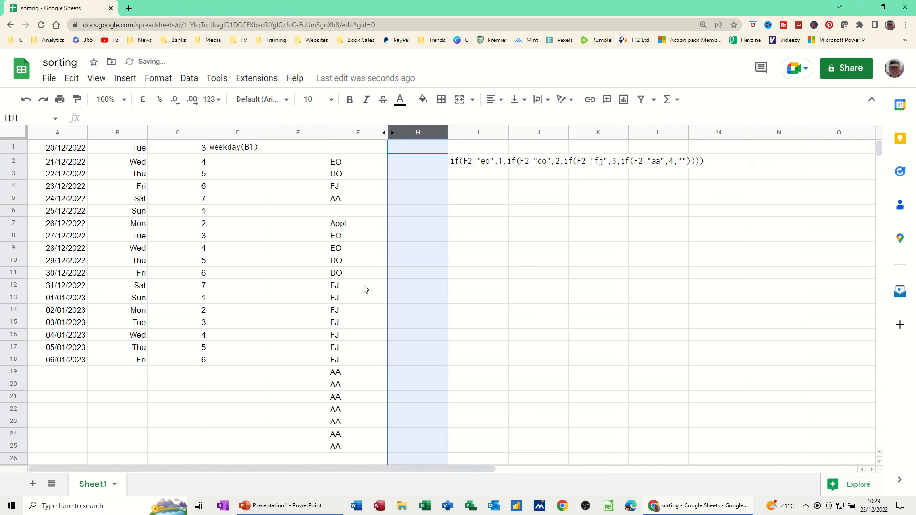
right_click(416, 131)
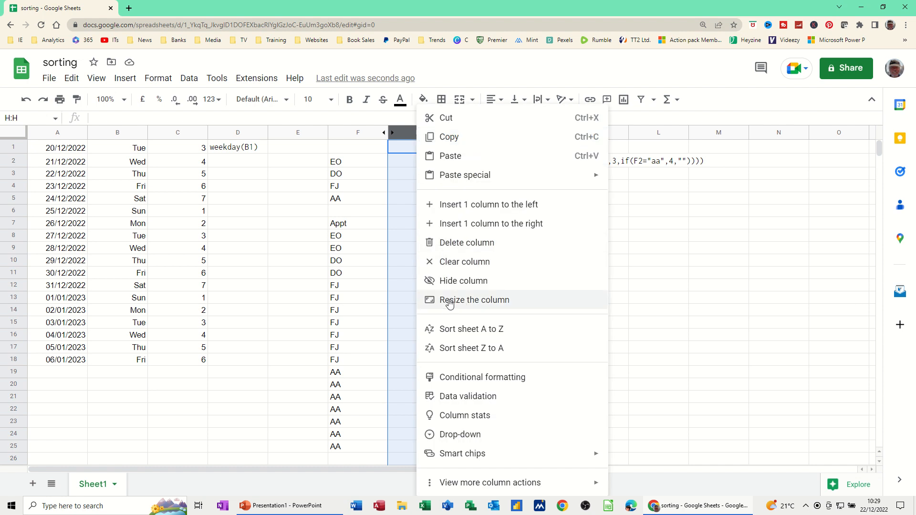
click(400, 313)
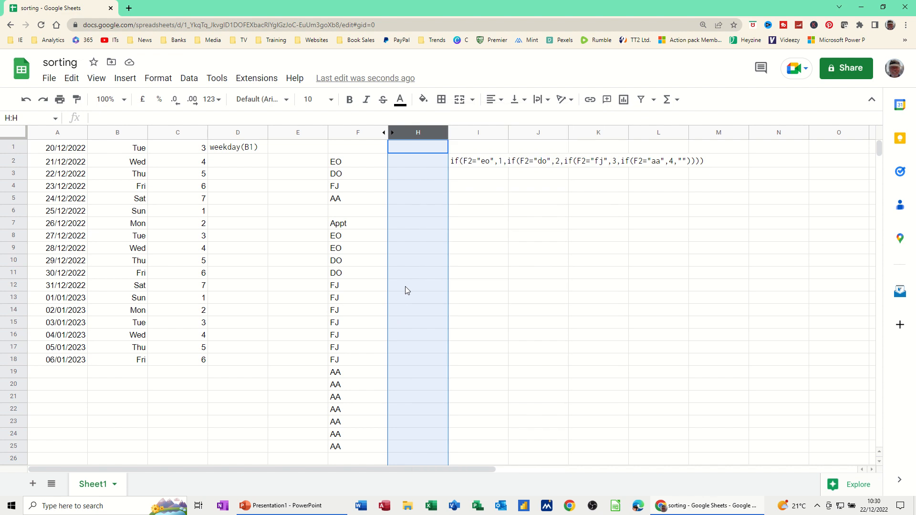
Unhide the Order column G between columns F and H, and select cell G9.
click(392, 134)
click(392, 137)
click(406, 235)
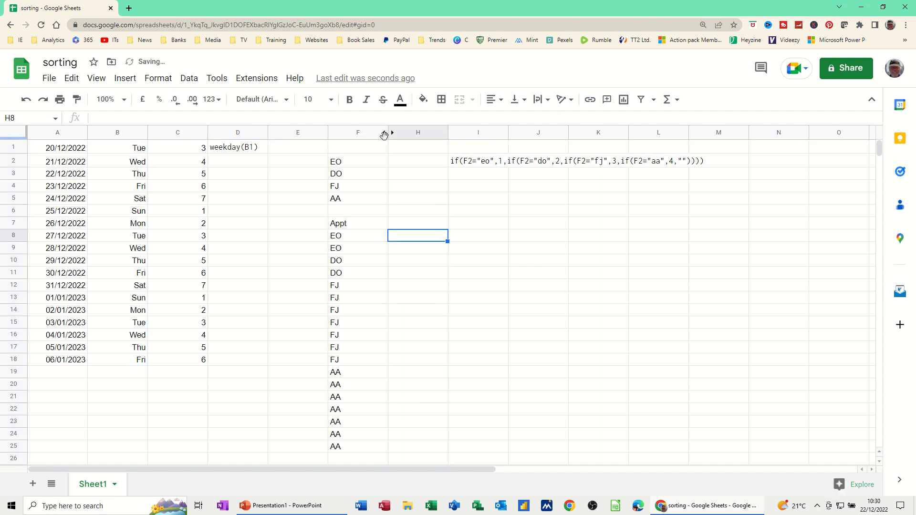
click(391, 134)
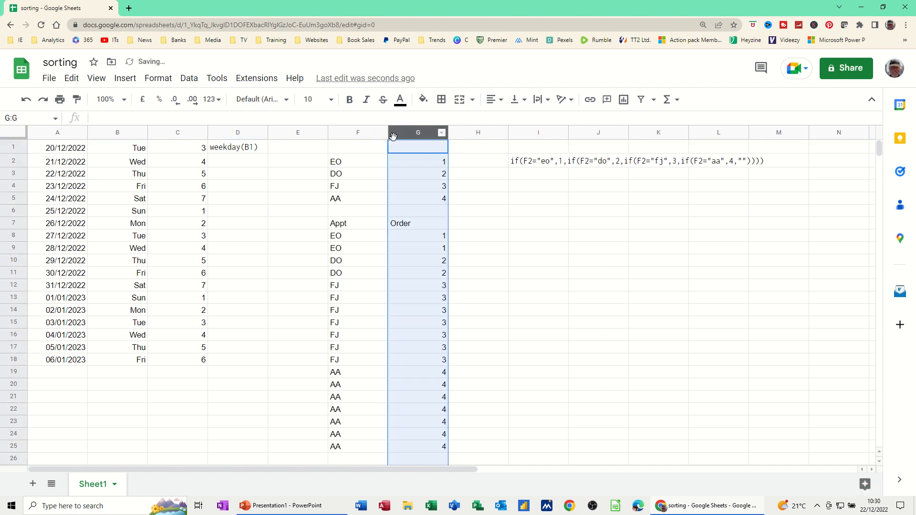
click(418, 249)
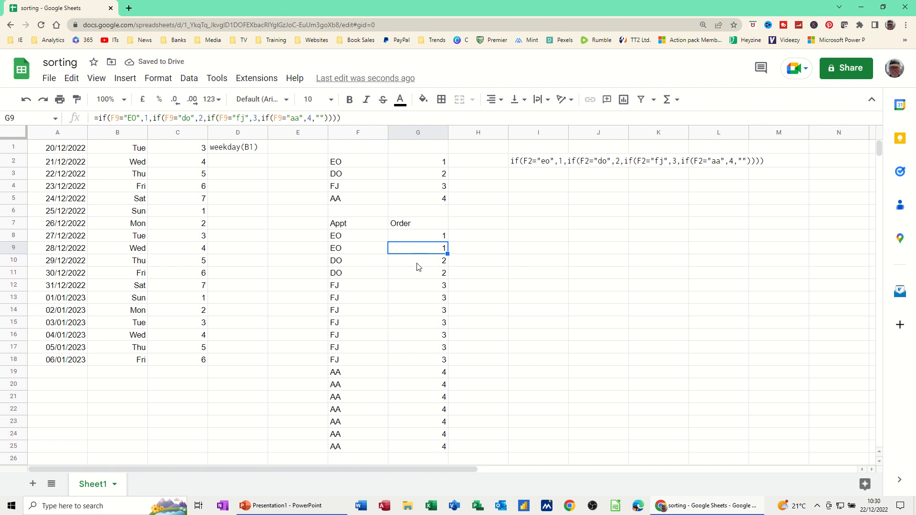
Hide the Order column G again.
click(413, 137)
right_click(412, 136)
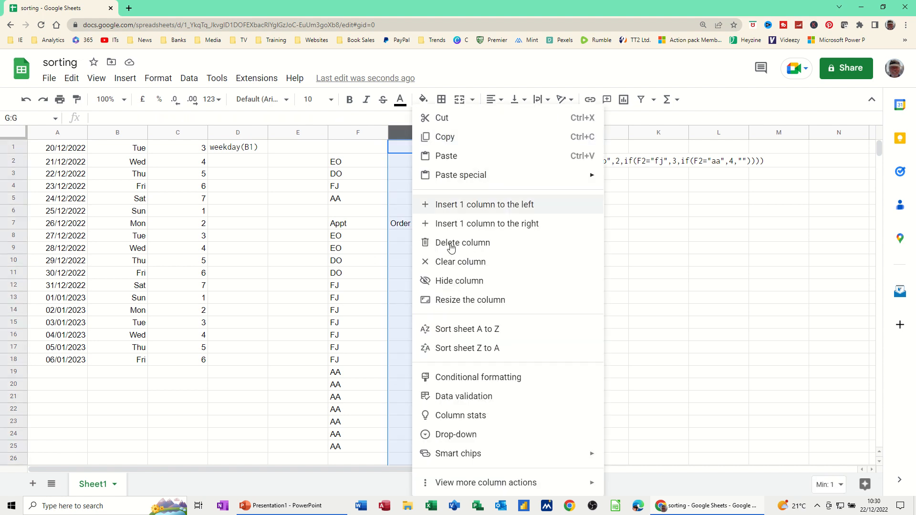
click(436, 282)
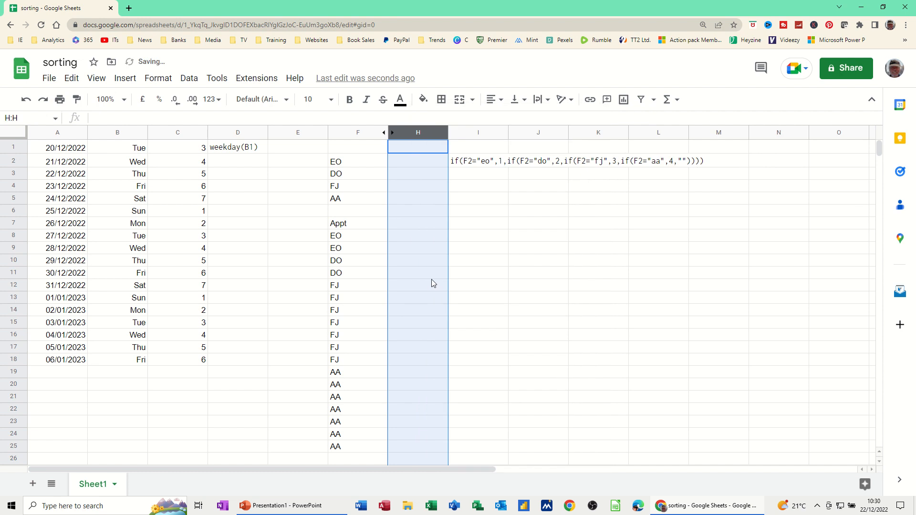